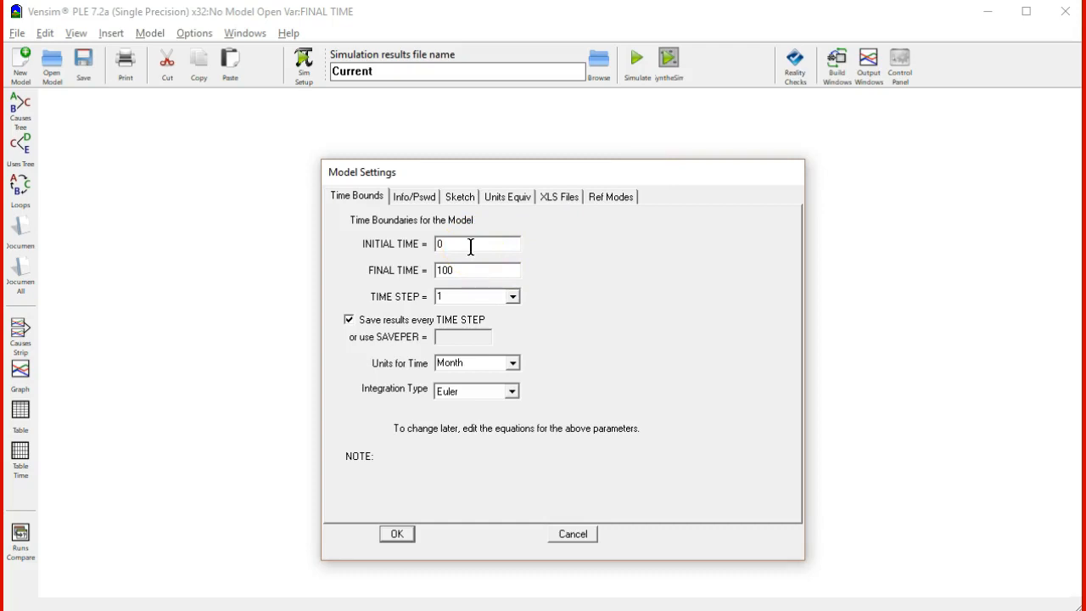
left_click(469, 247)
left_click(511, 296)
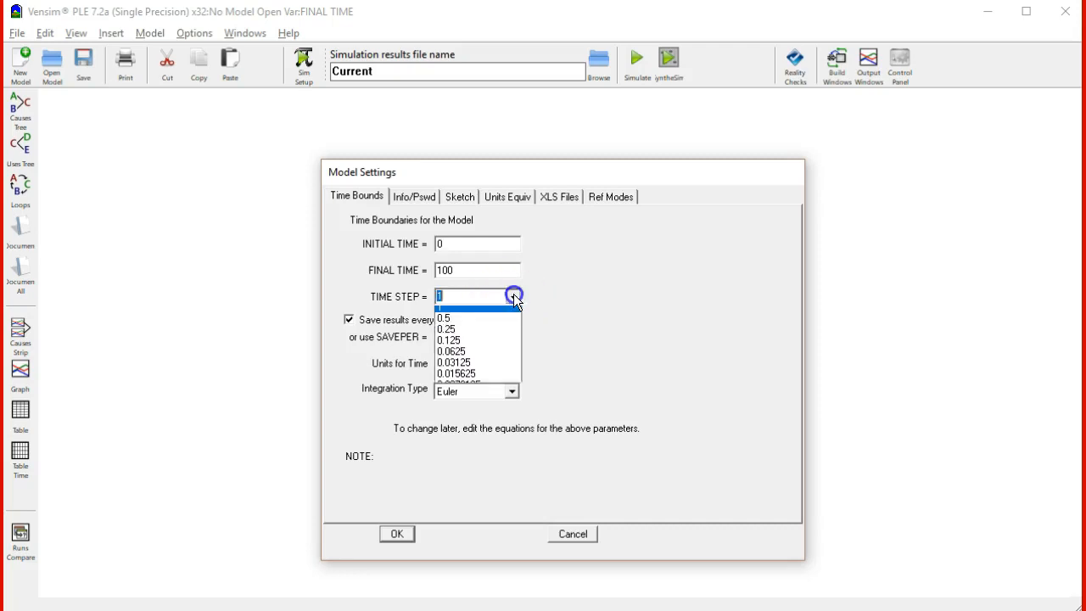
left_click(471, 299)
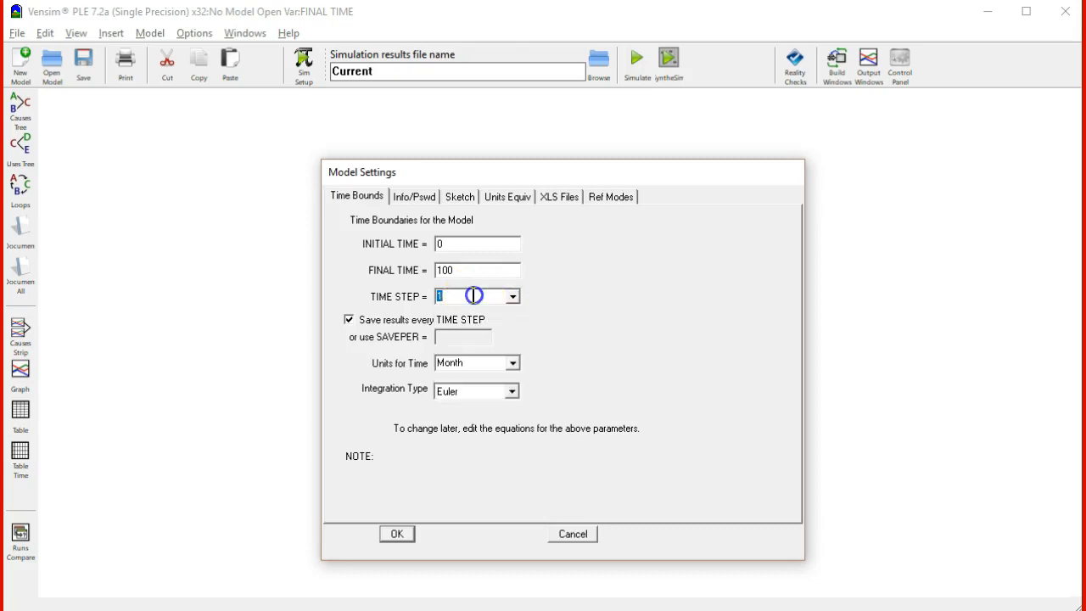
left_click(513, 365)
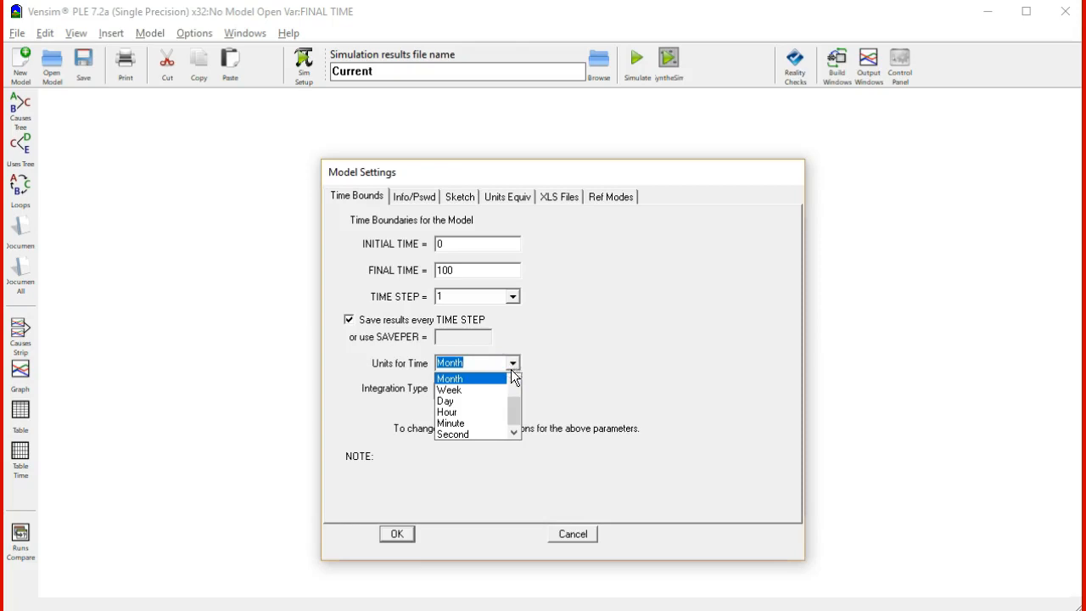
left_click(505, 390)
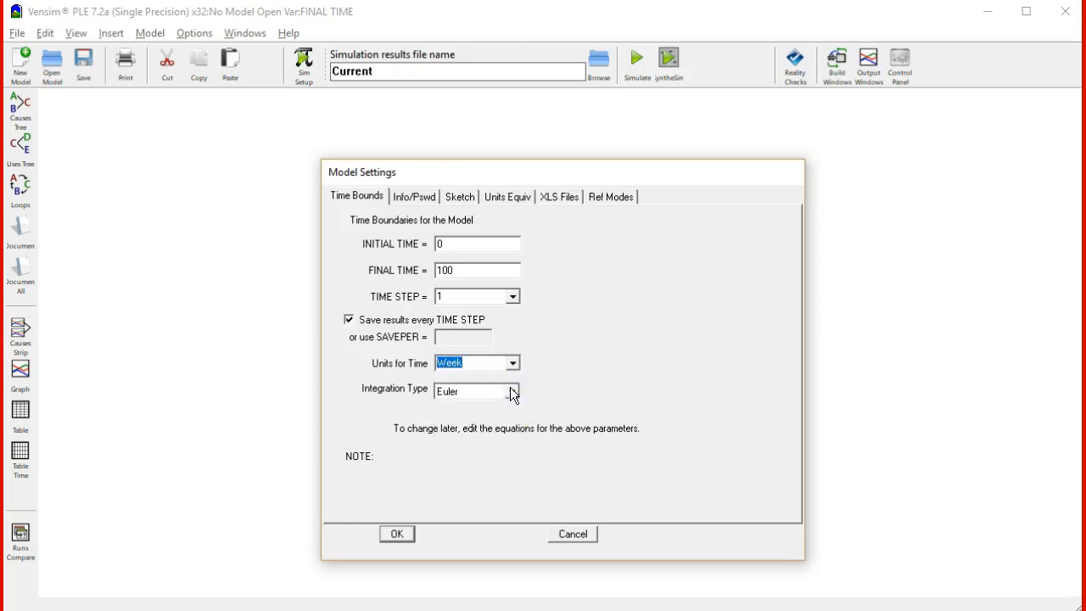
left_click(513, 365)
left_click_drag(515, 407, 467, 402)
Set the new model's time step to 0.25 and accept the model settings
left_click(513, 296)
left_click(492, 334)
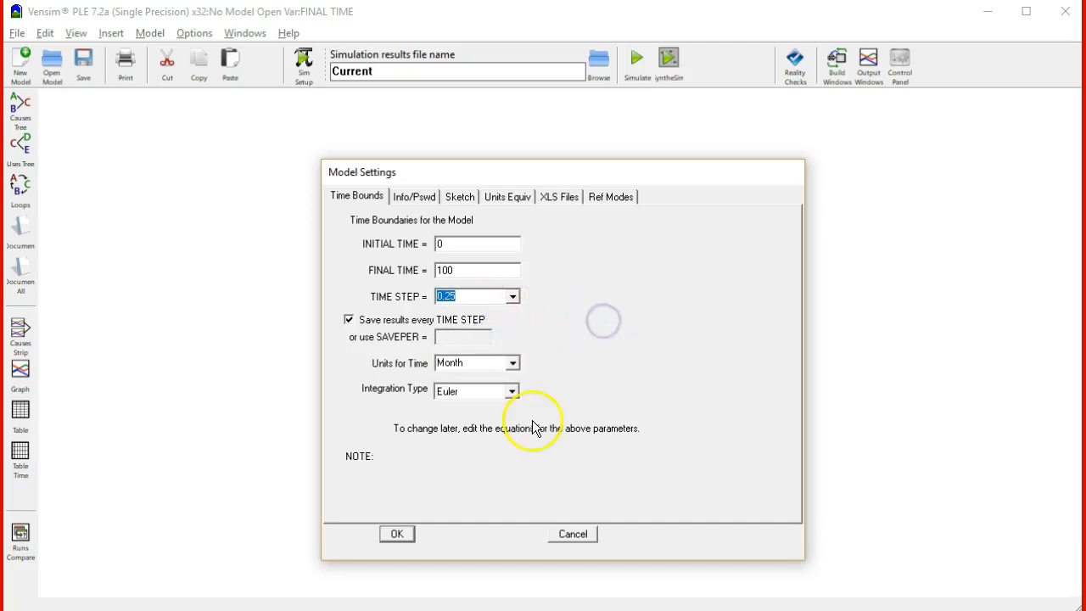
left_click(397, 534)
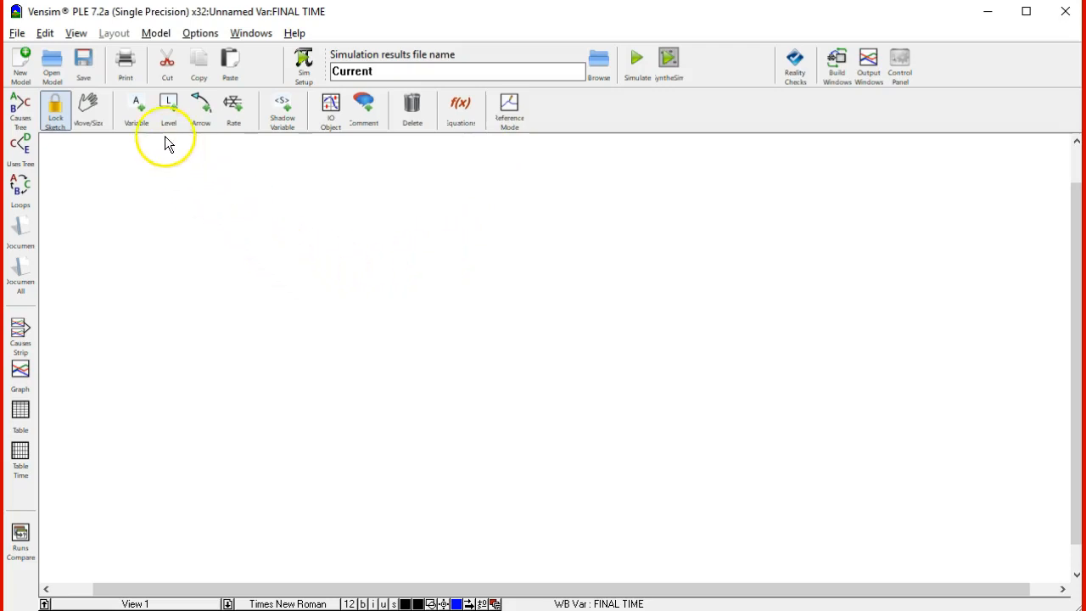
Place a level named Level1 in the upper-left part of the sketch
left_click(168, 105)
left_click(341, 275)
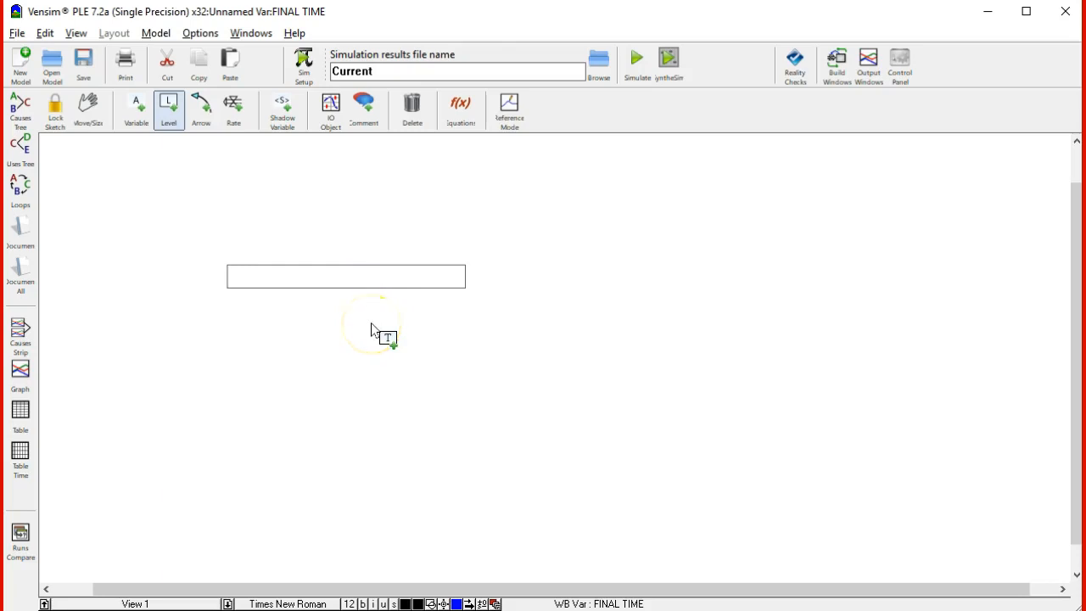
type("Level1")
key("Return")
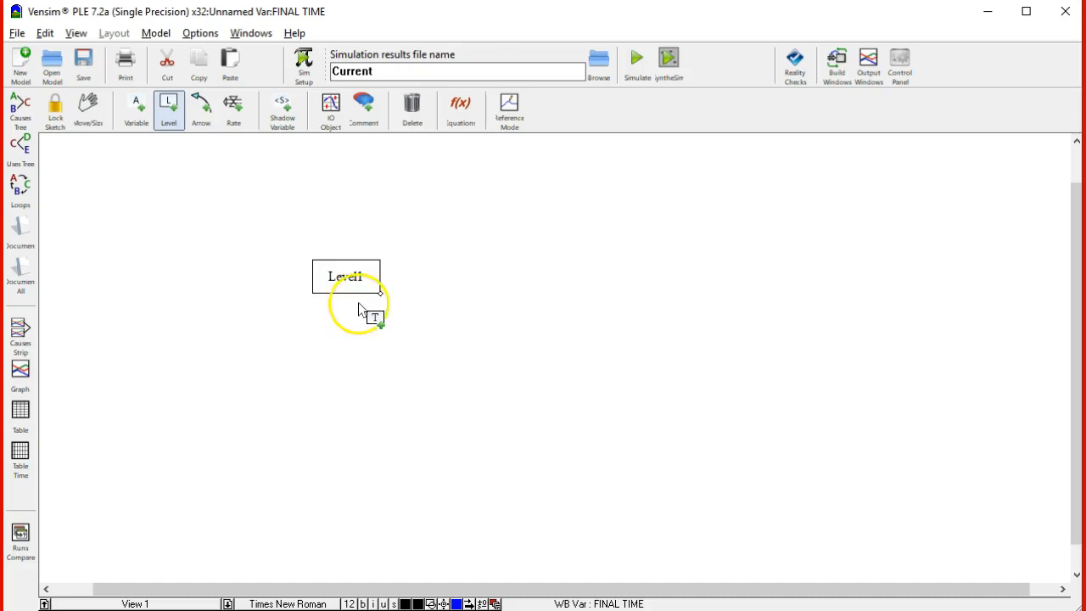
Draw a rate named Flow from a cloud on the left into Level1
left_click(239, 110)
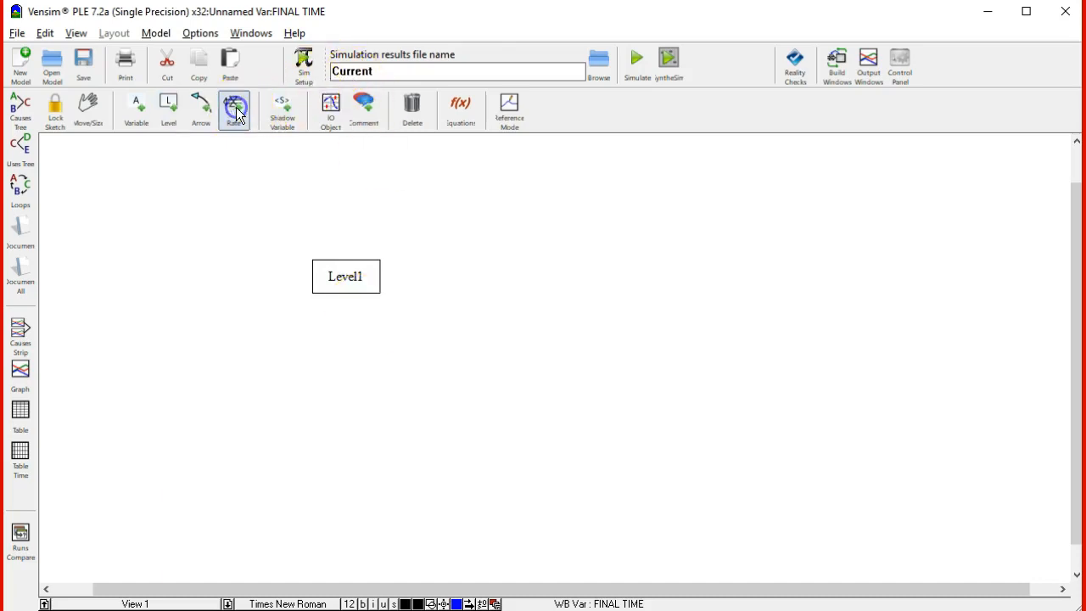
left_click(174, 276)
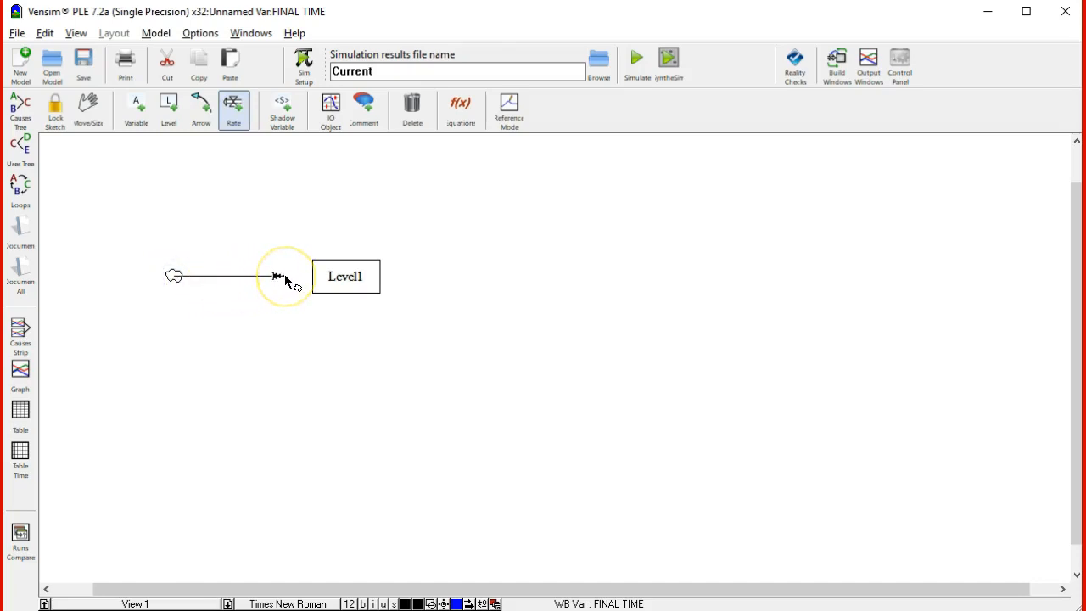
left_click_drag(293, 278, 336, 278)
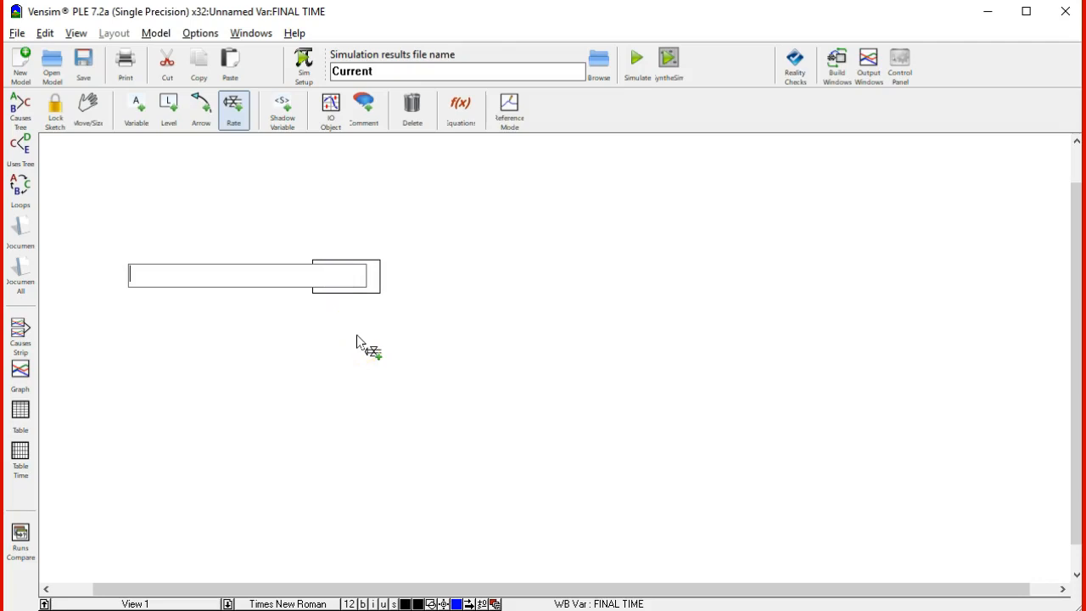
type("Flow")
key("Return")
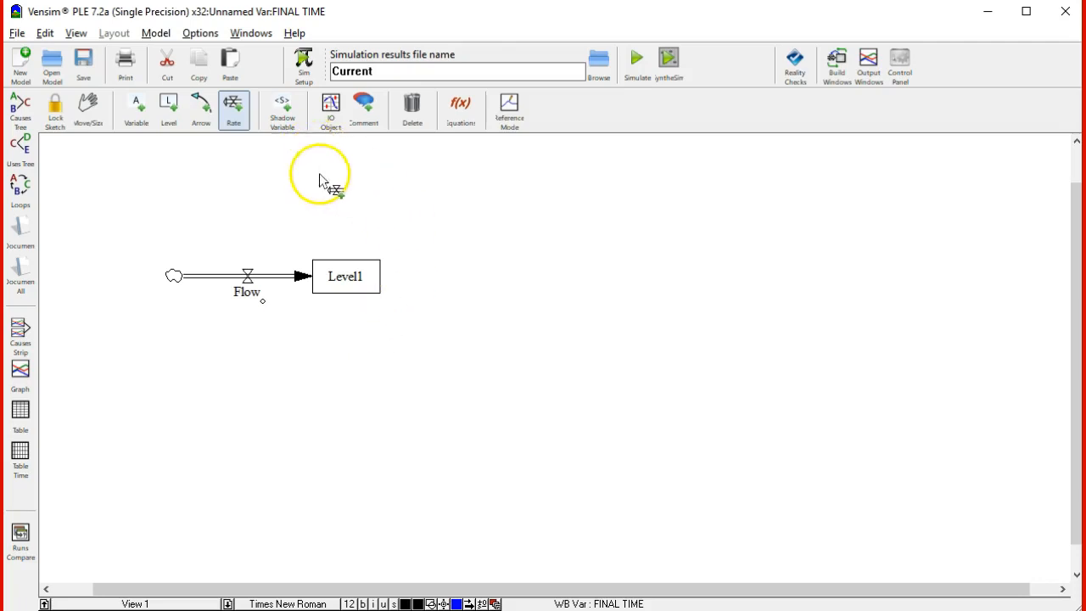
Add a variable named Goal and position it below and to the right of Level1
left_click(135, 108)
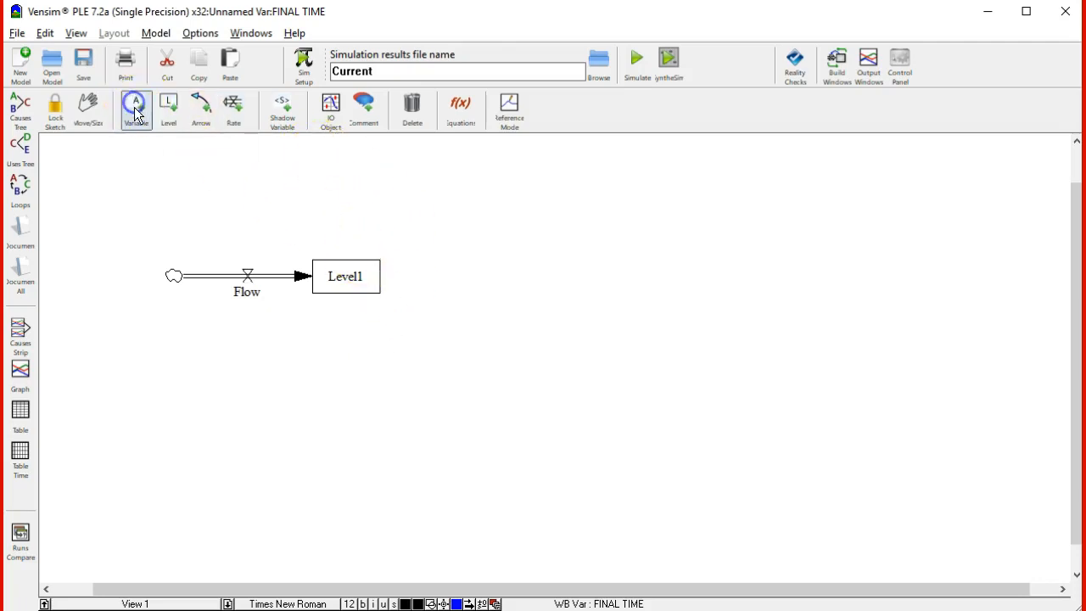
left_click(366, 363)
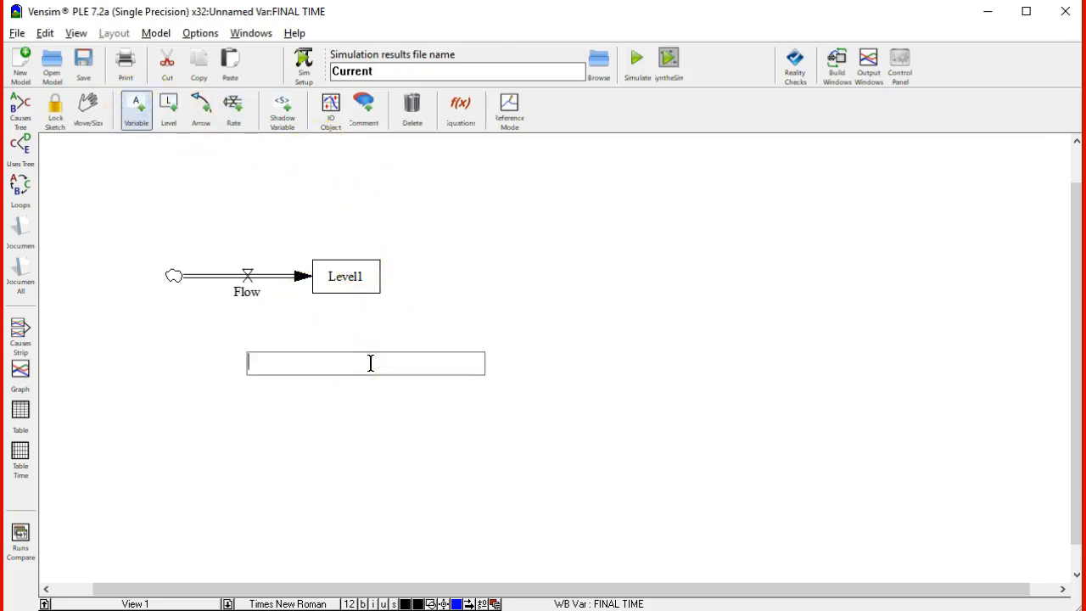
type("Goal")
key("Return")
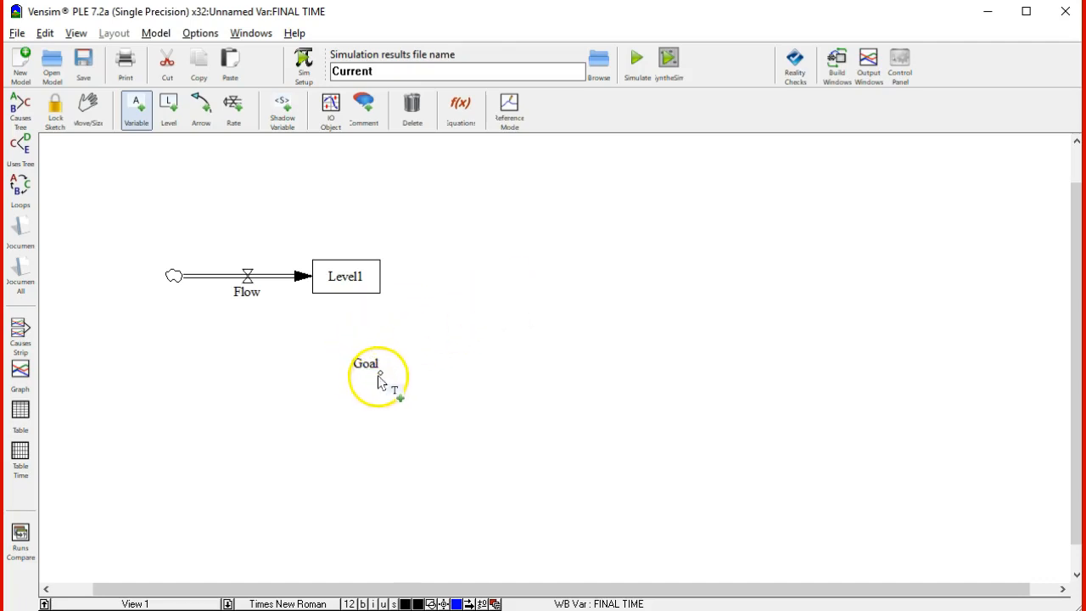
left_click_drag(367, 364, 421, 332)
Add a variable named Gap below Level1, to the lower left of Goal
left_click(135, 116)
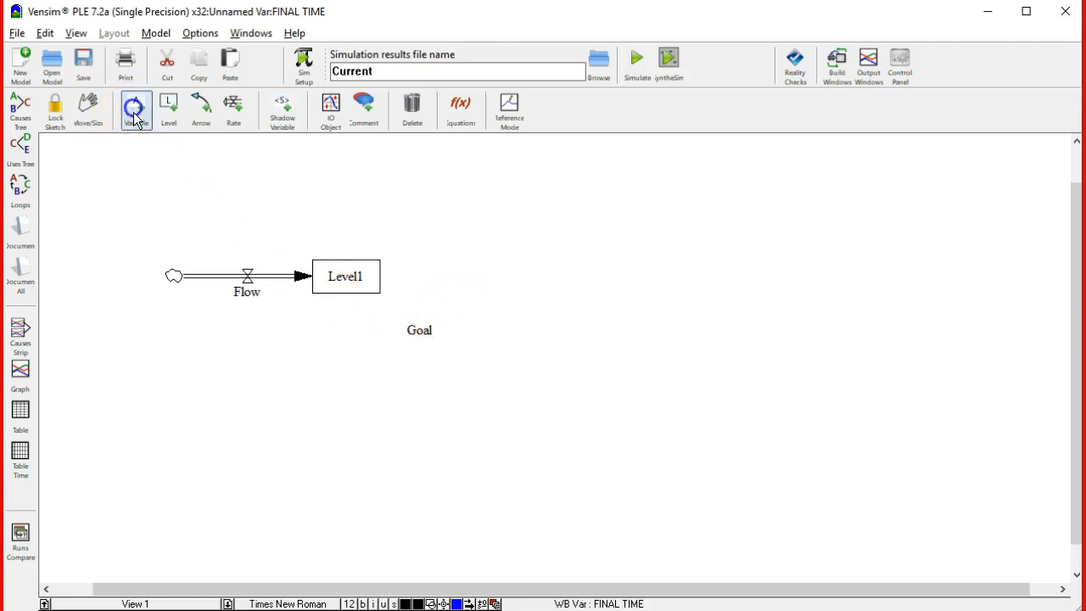
left_click(316, 361)
type("ga")
key("BackSpace")
key("BackSpace")
type("Gap")
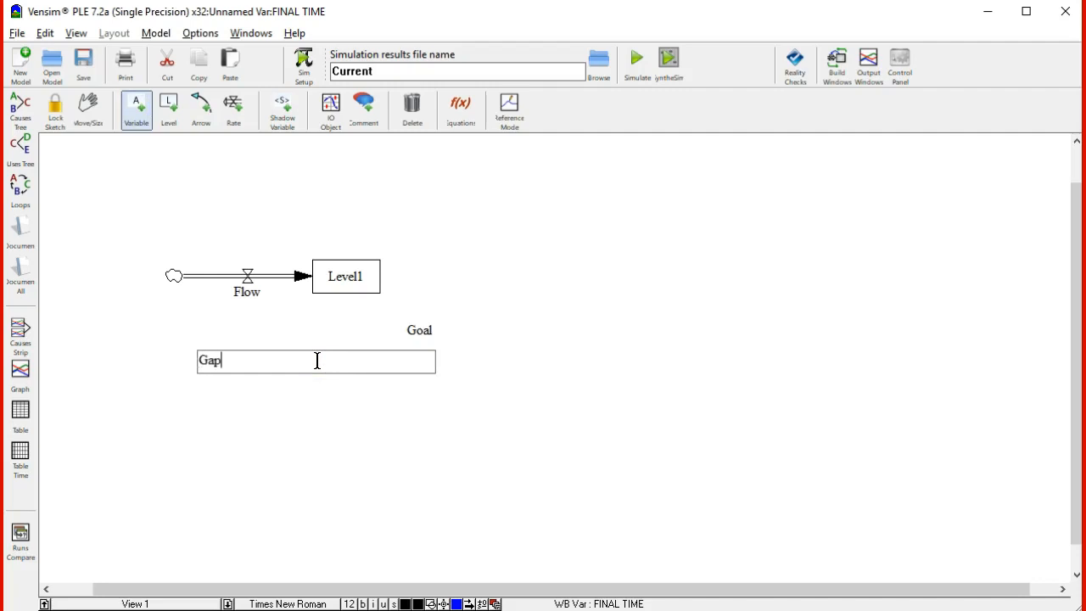
key("Return")
left_click(317, 361)
left_click(715, 442)
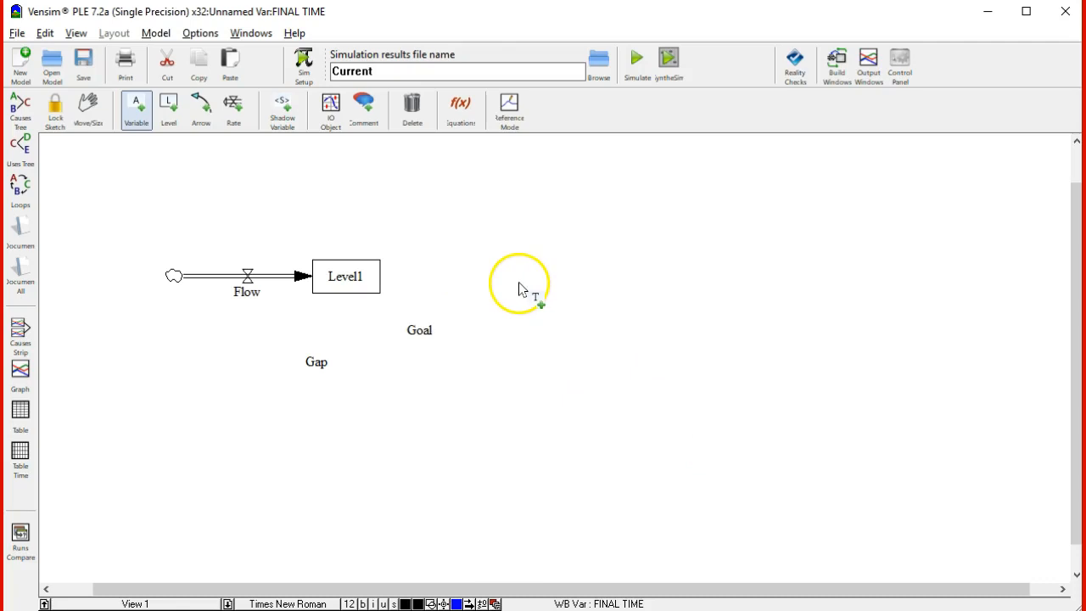
left_click(133, 109)
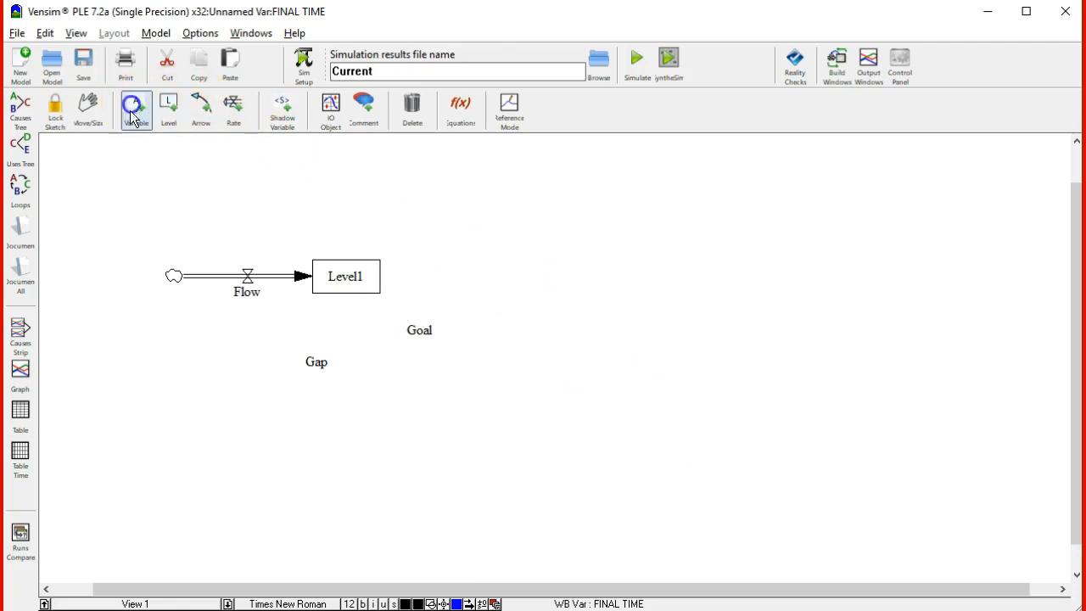
left_click(180, 375)
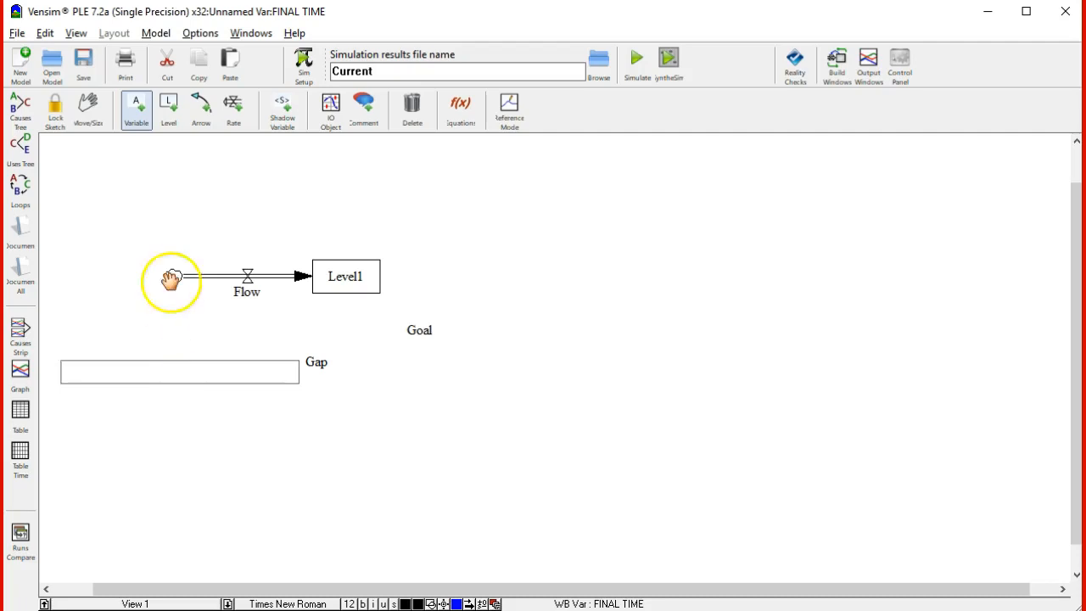
left_click(147, 113)
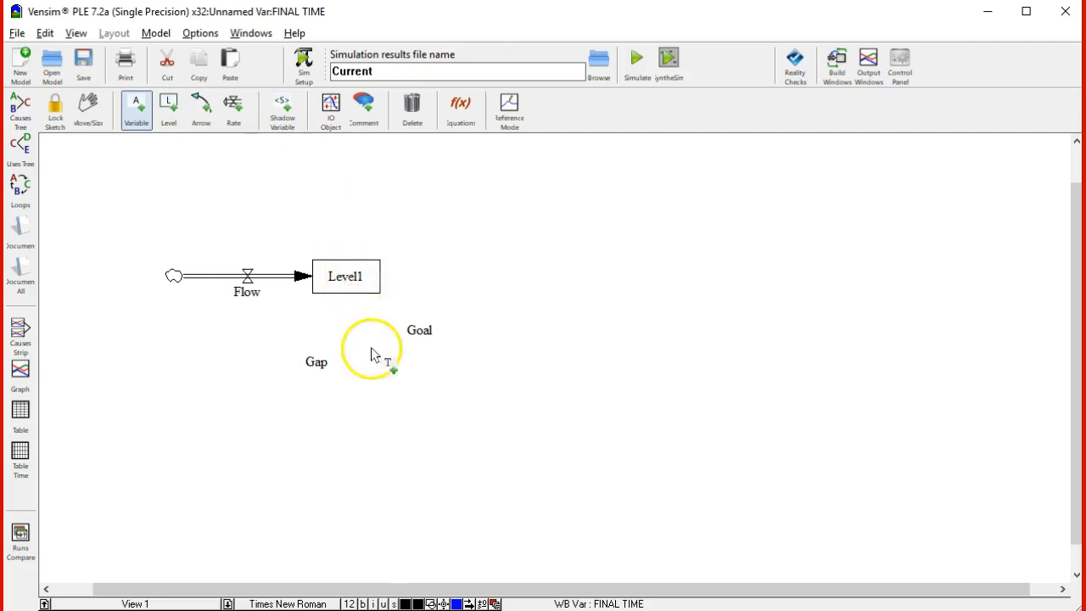
Draw causal arrows from Goal to Gap, from Level1 to Gap, and from Gap to Flow
left_click(201, 108)
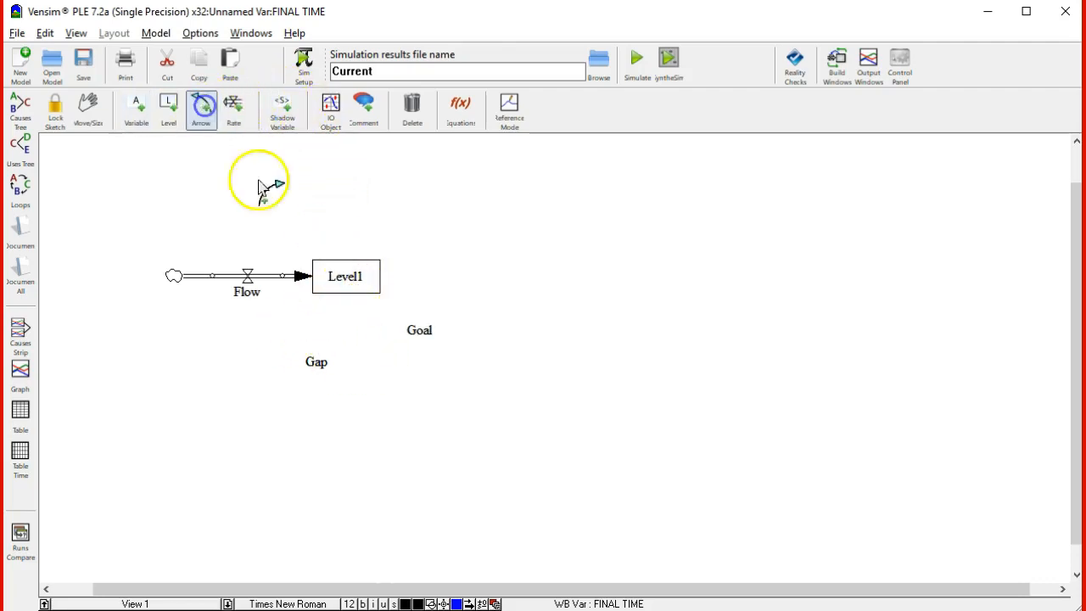
left_click(417, 333)
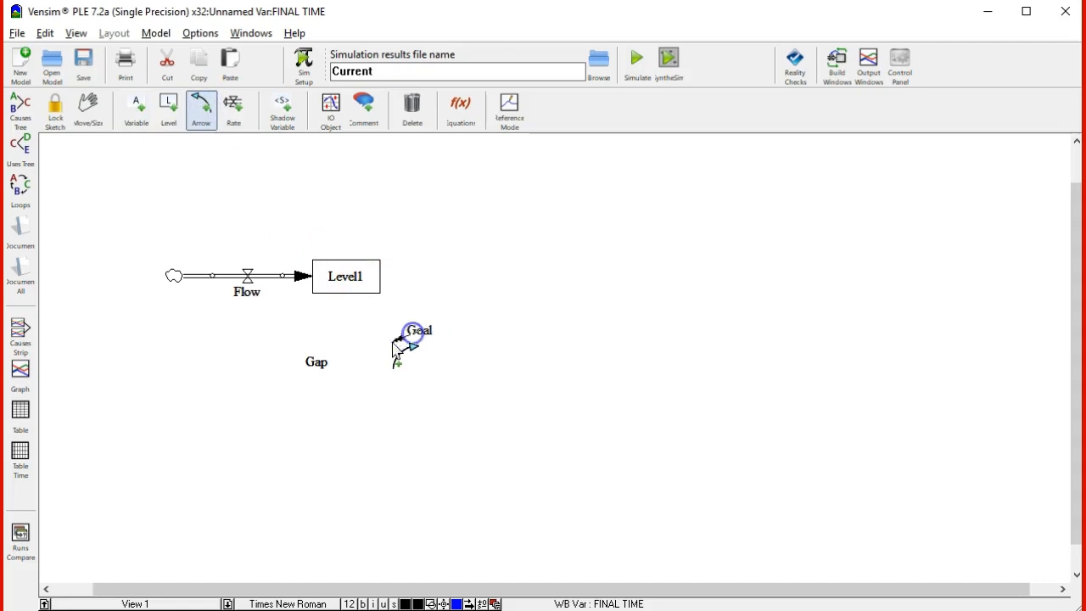
left_click(315, 378)
left_click(204, 115)
left_click(356, 270)
left_click(322, 359)
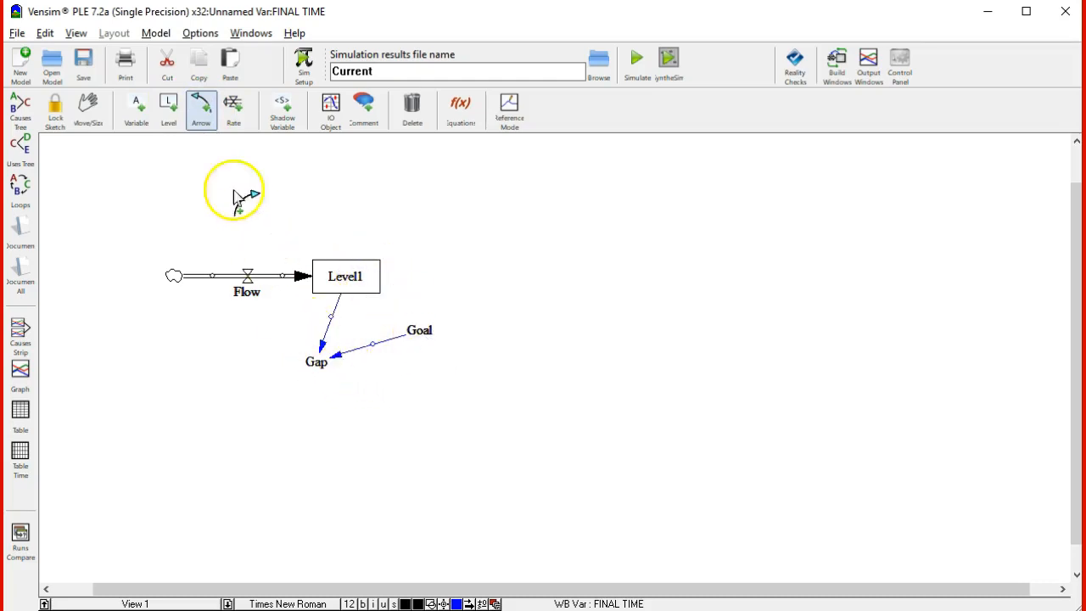
left_click(202, 104)
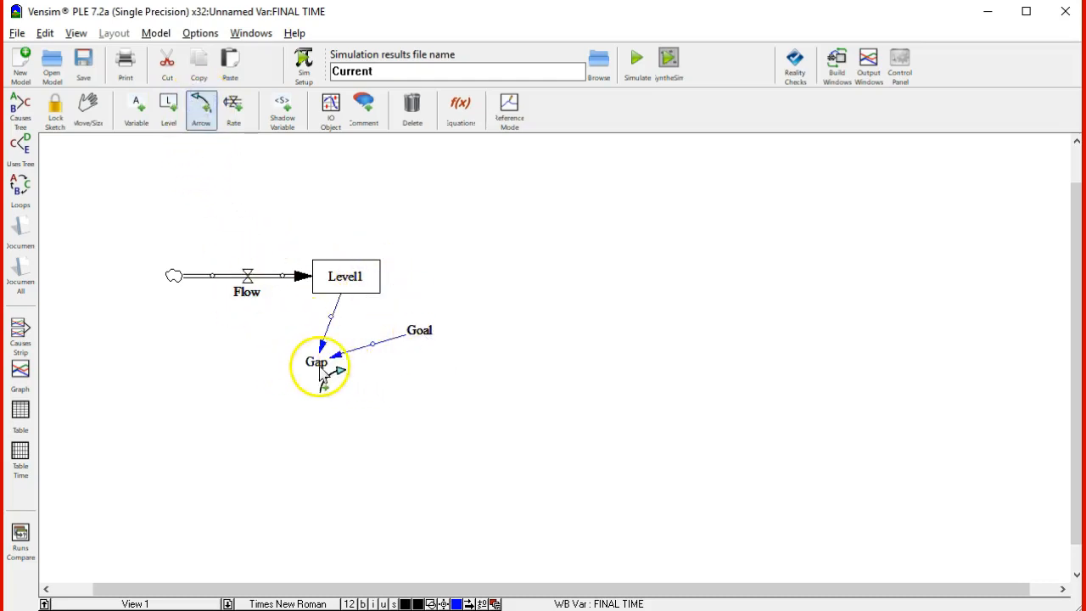
left_click(247, 297)
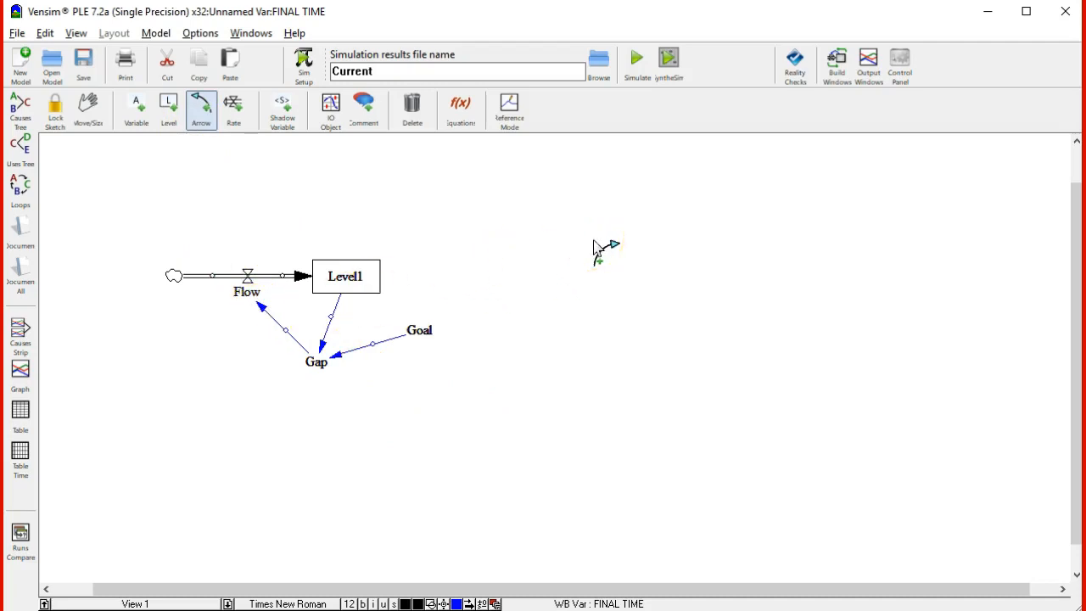
Bend the Gap–Flow, Goal–Gap and Level1–Gap arrows outward into curves so they form a rounded feedback loop
left_click_drag(591, 255, 255, 347)
left_click(373, 344)
left_click_drag(373, 343, 379, 367)
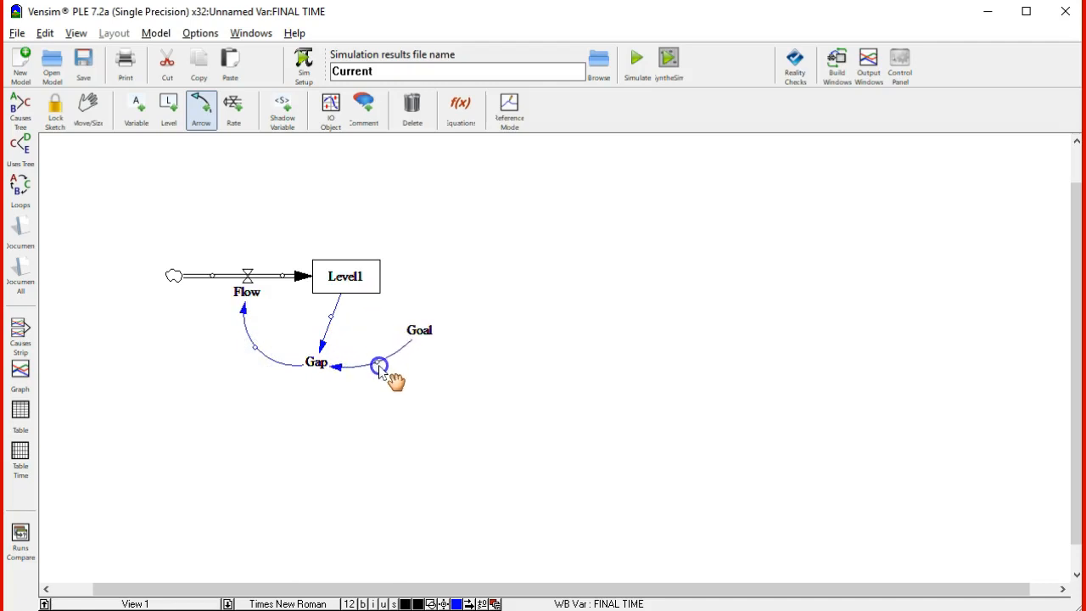
left_click(331, 318)
left_click_drag(335, 321, 384, 340)
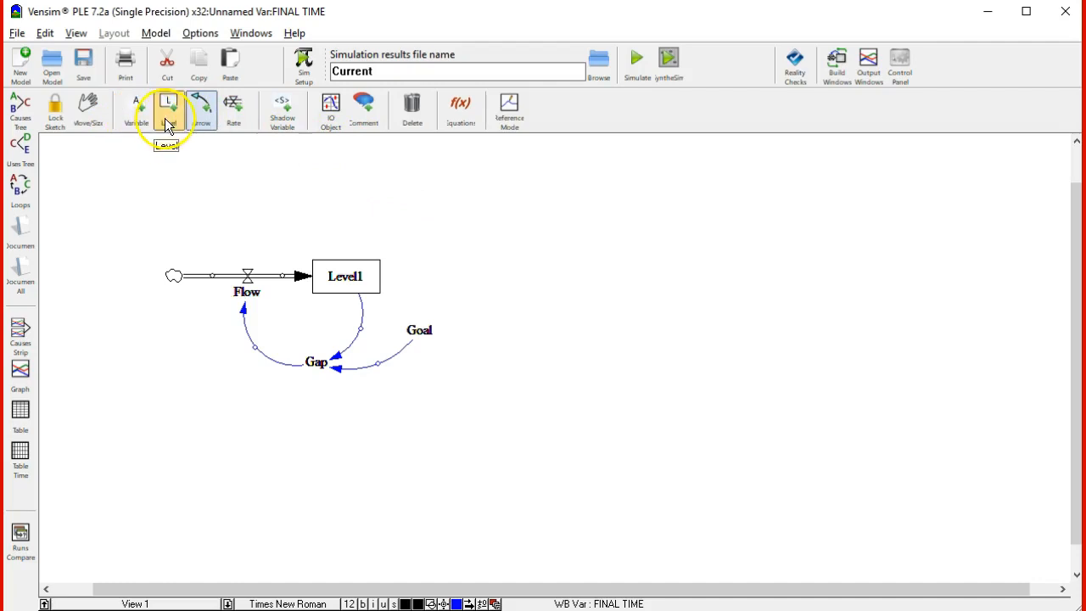
Add an input slider for the constant Goal above and to the right of Level1, keeping its default range and increment
left_click(244, 118)
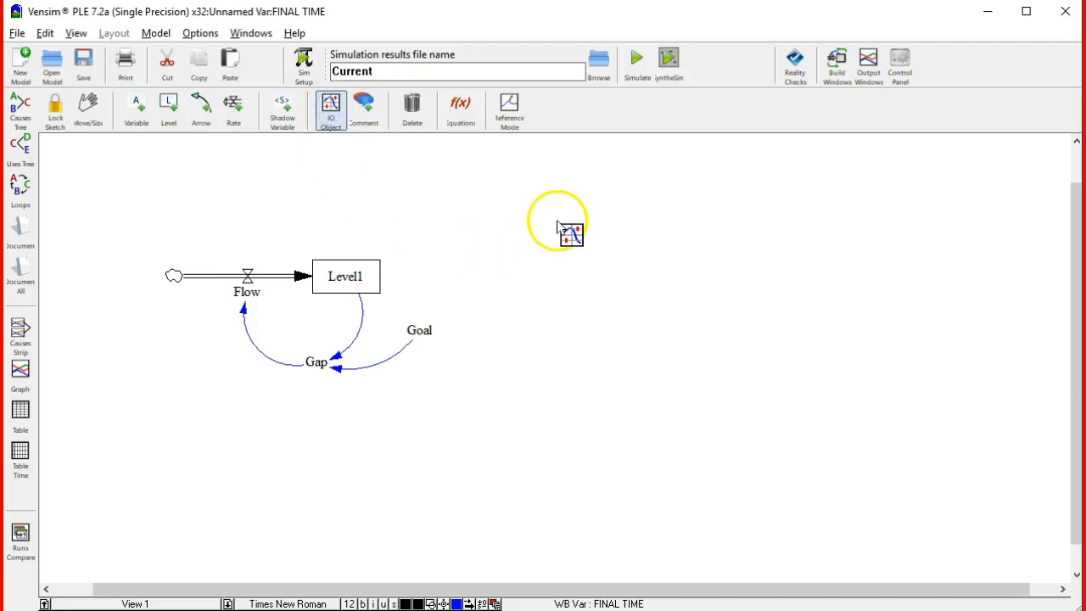
left_click(524, 198)
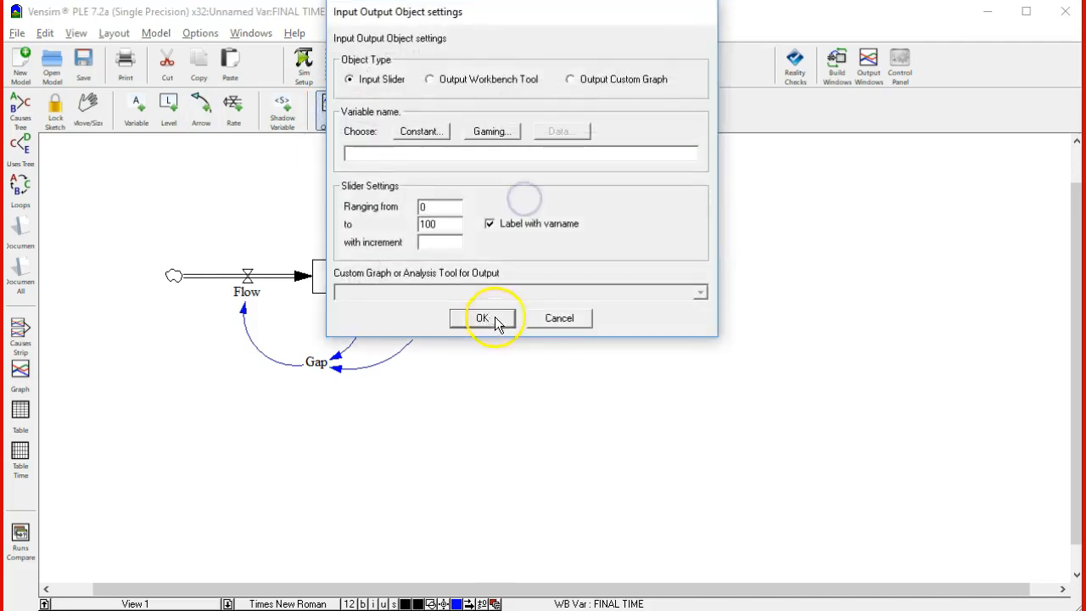
left_click_drag(565, 19, 662, 98)
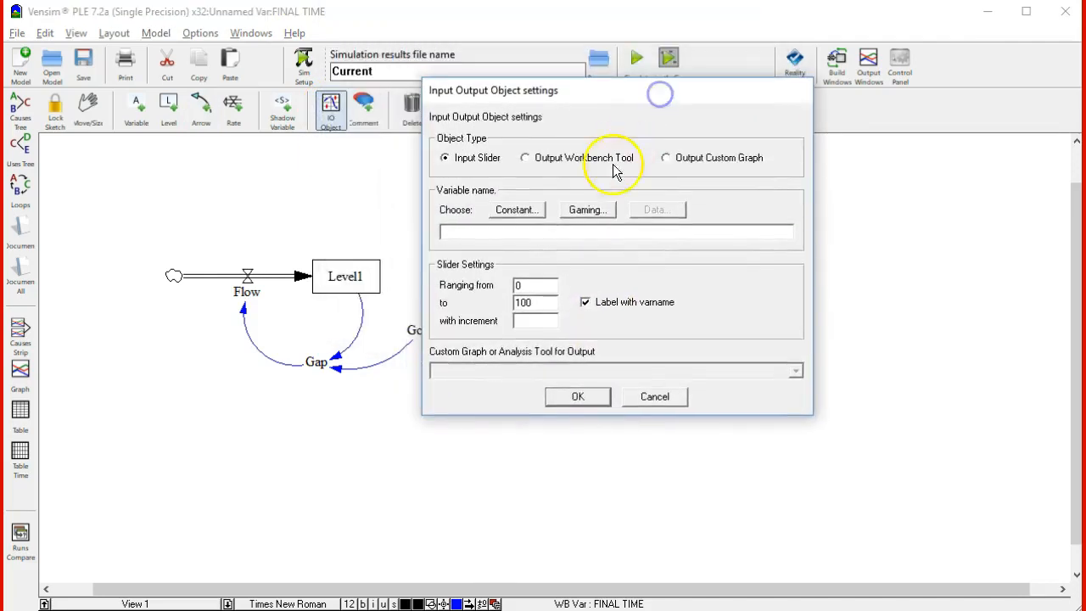
left_click(482, 233)
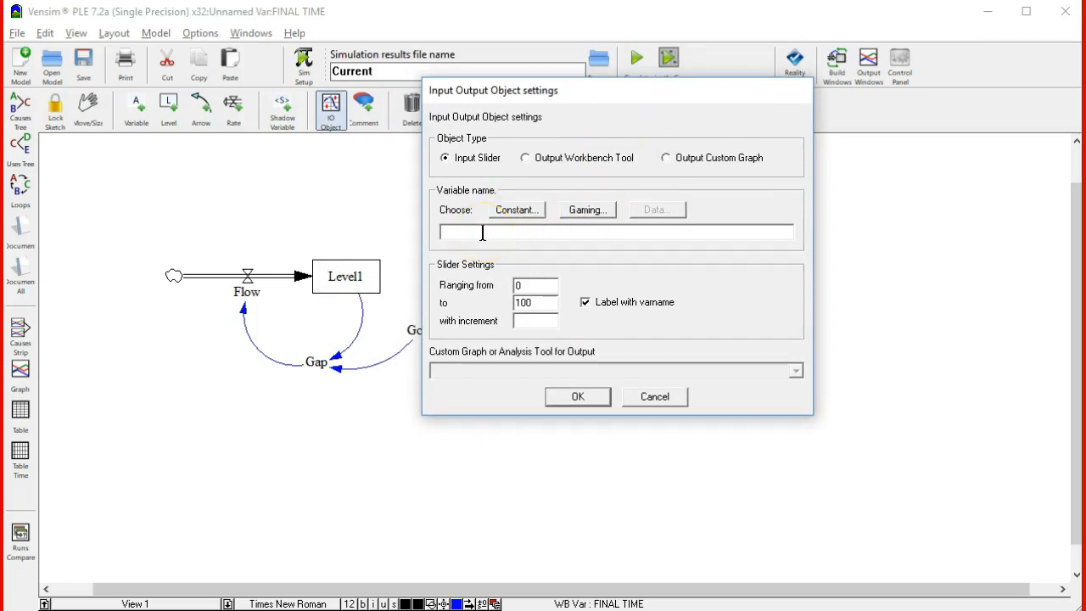
left_click(520, 211)
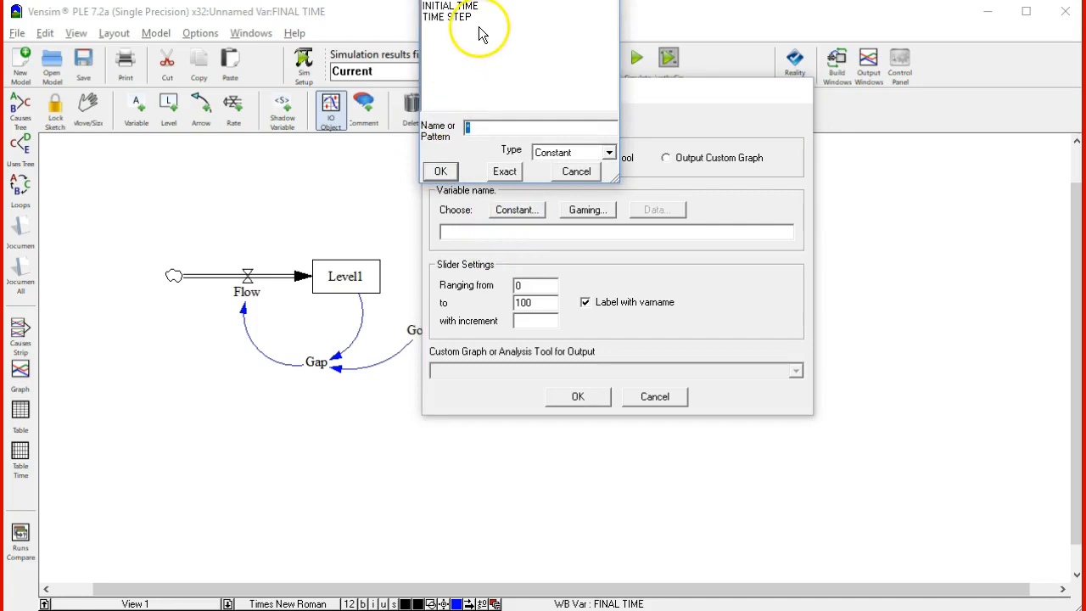
left_click_drag(545, 0, 582, 130)
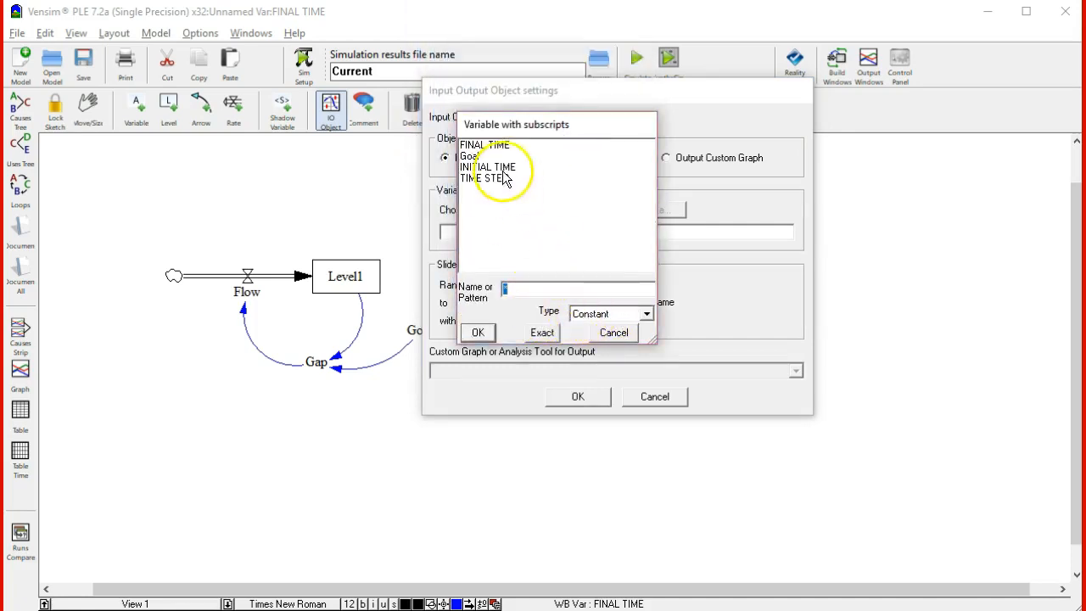
left_click(469, 158)
left_click(480, 333)
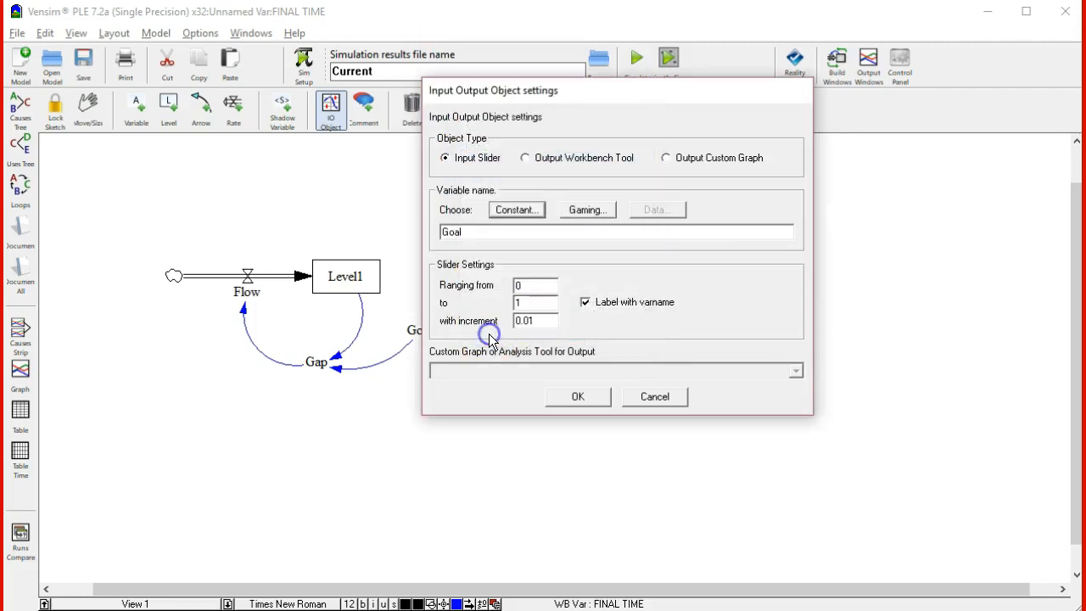
left_click(604, 396)
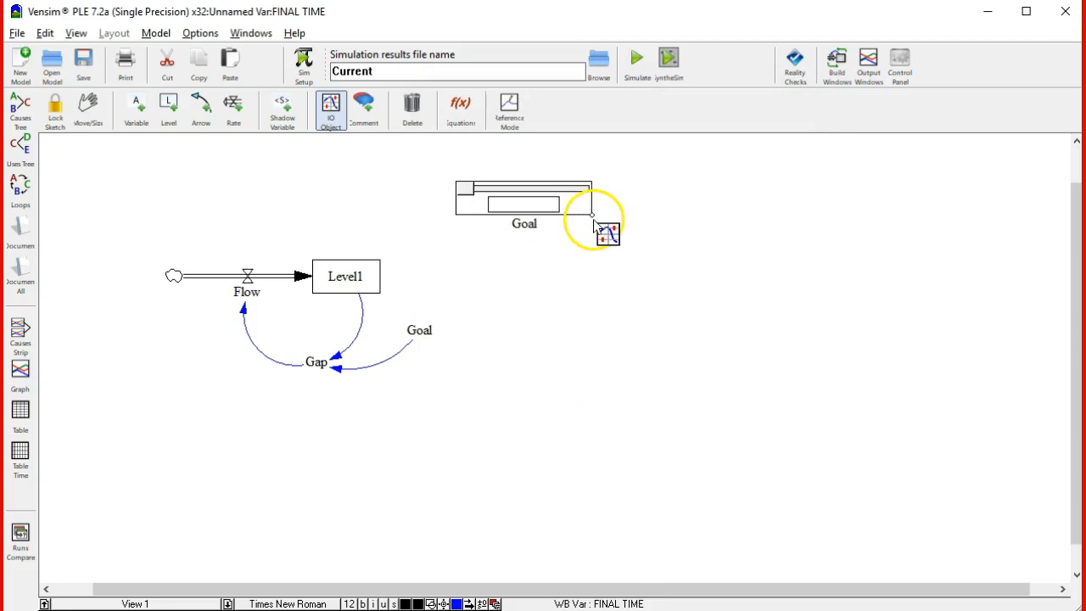
Enlarge the Goal slider to more than twice its width and height, and shift it slightly right and upward
left_click_drag(592, 217, 766, 269)
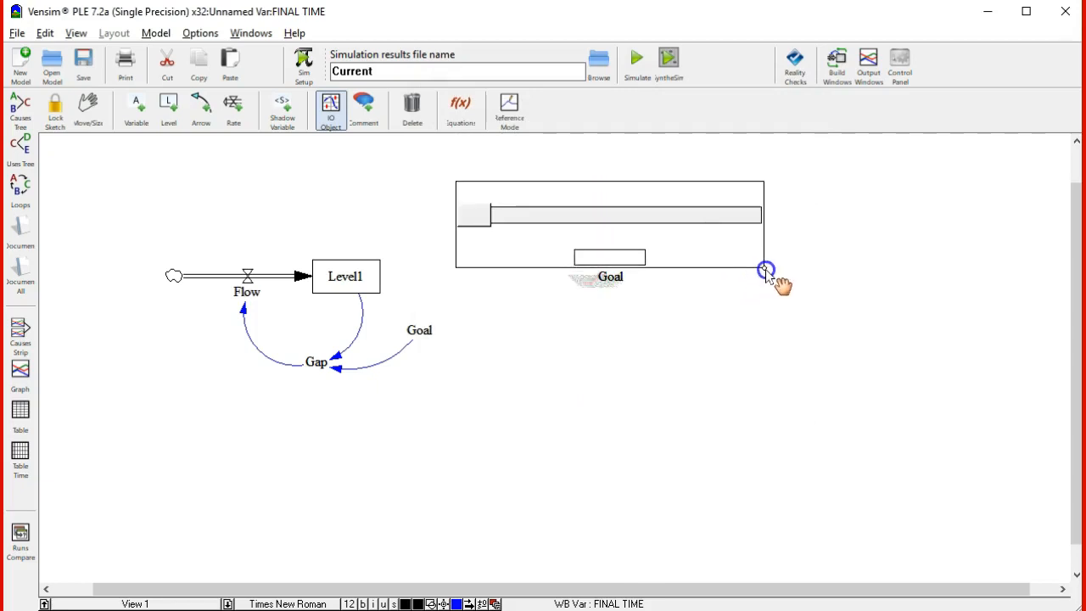
left_click_drag(679, 199, 718, 188)
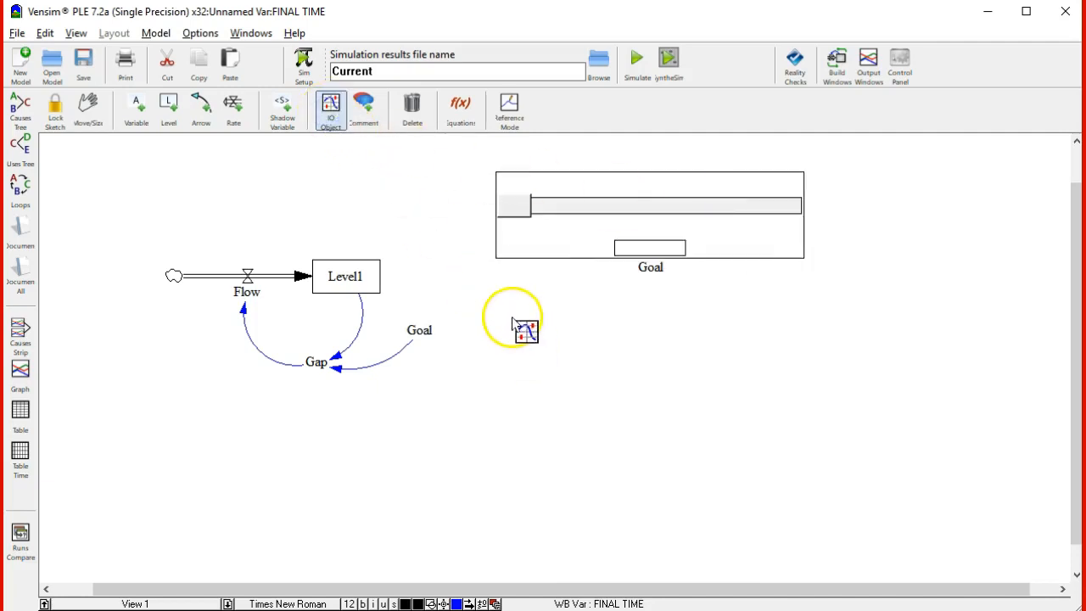
Add an output workbench object below the Goal slider that shows the level variable Level1 with the Graph tool
left_click(513, 321)
left_click(408, 174)
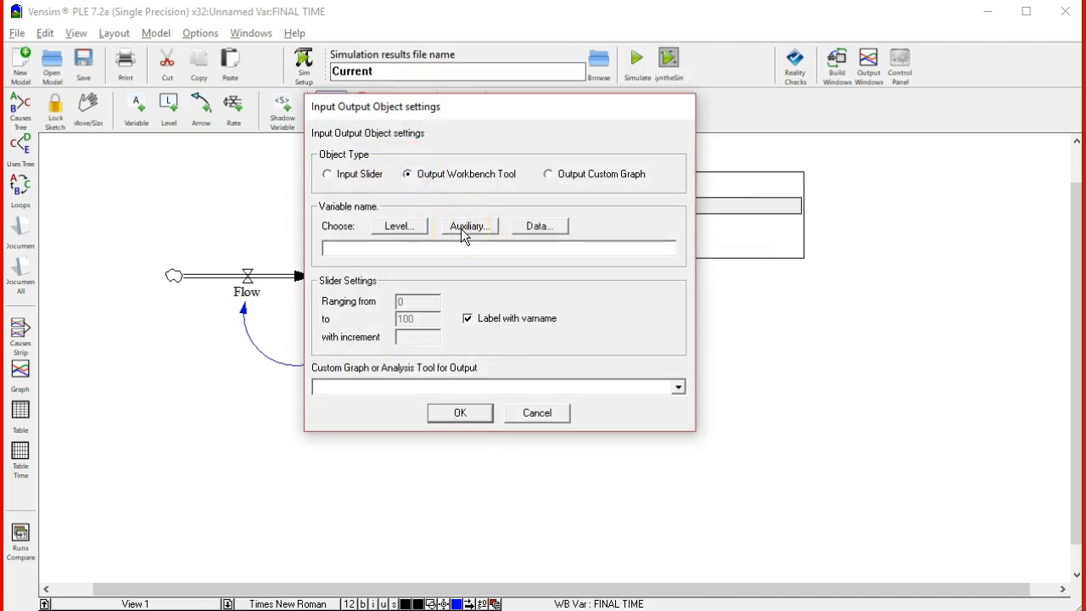
left_click(416, 226)
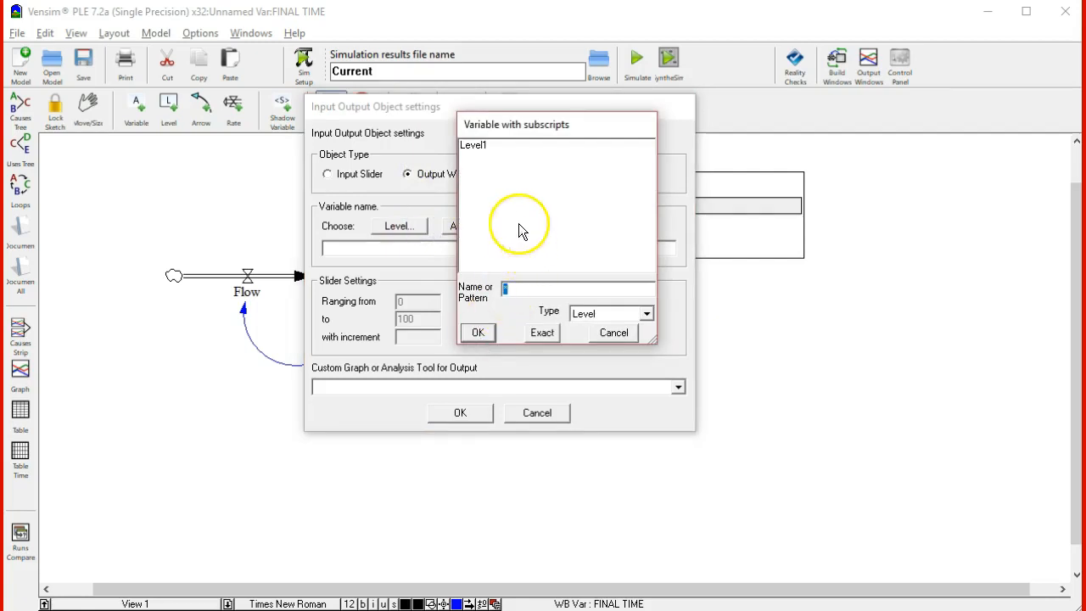
left_click(472, 146)
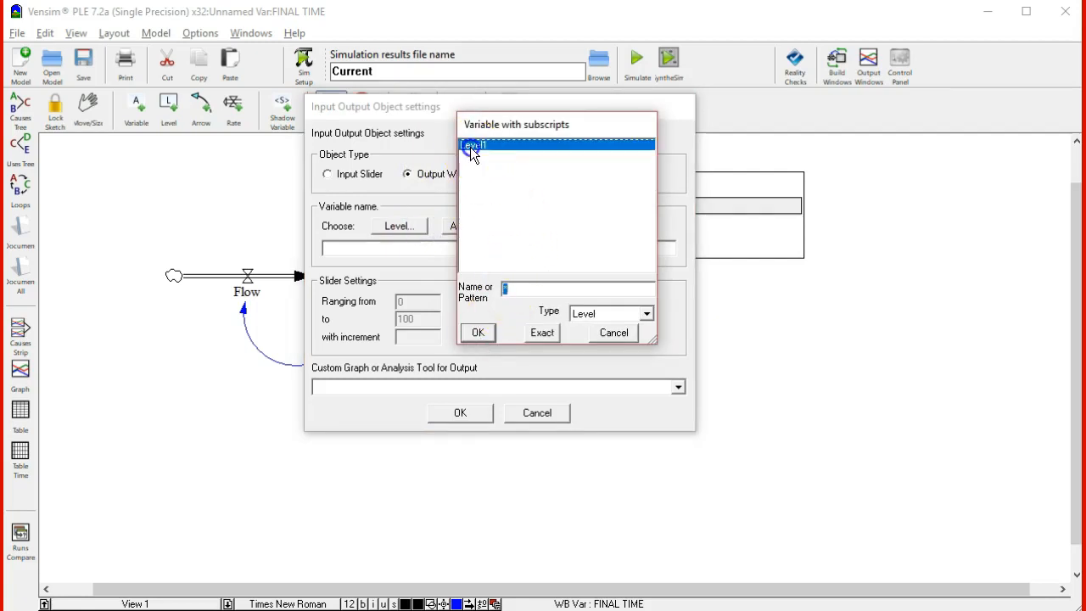
left_click(478, 332)
left_click(484, 418)
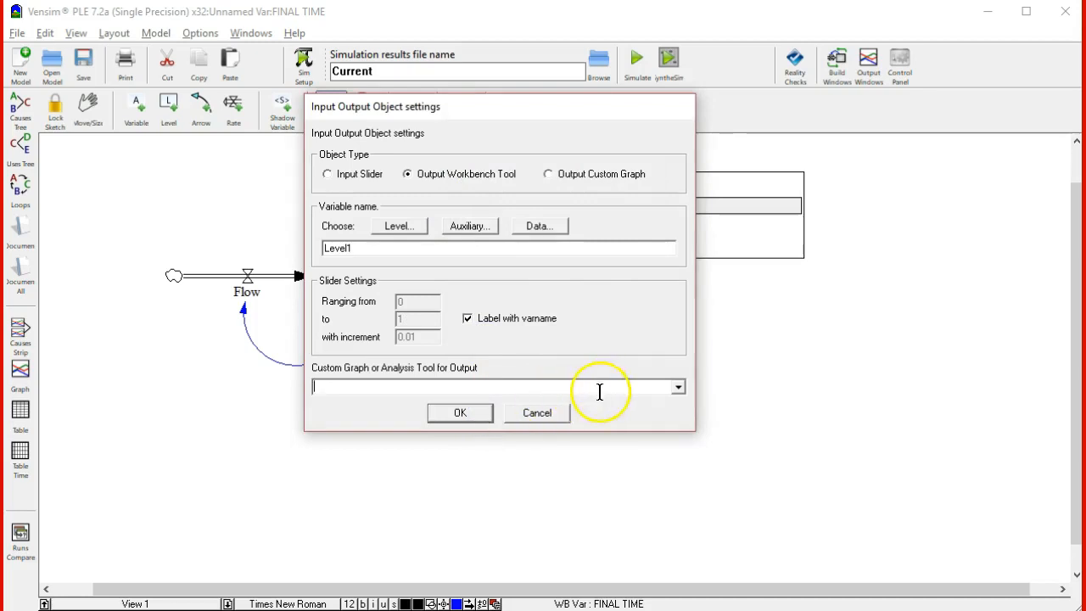
left_click(679, 387)
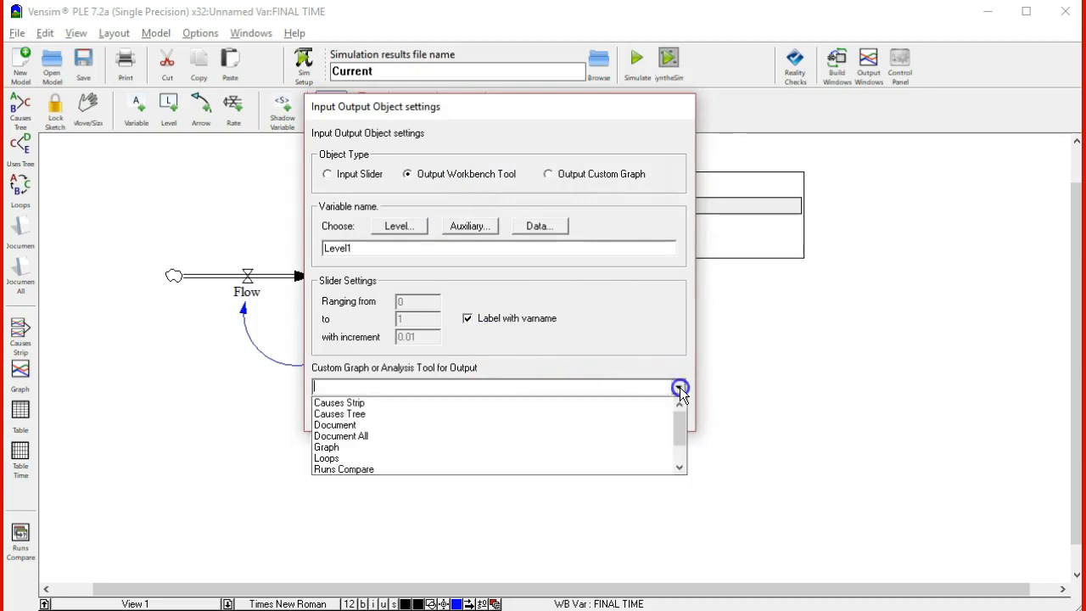
left_click(398, 448)
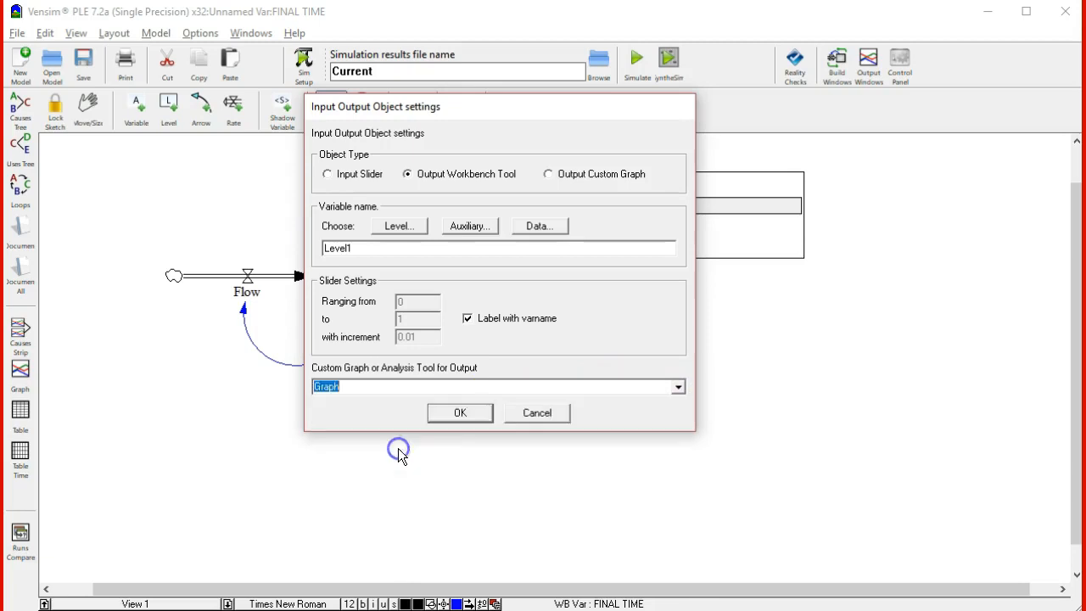
left_click(467, 412)
Position the Level1 graph object beneath the Goal slider and stretch it rightward to nearly twice its width
left_click_drag(594, 315, 642, 314)
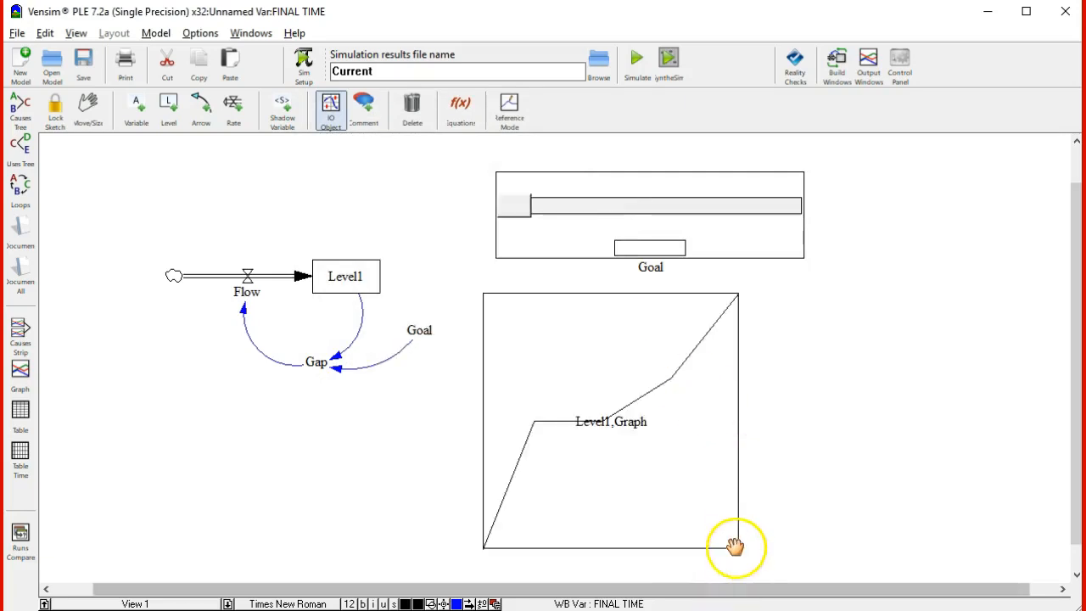
left_click_drag(739, 550, 972, 550)
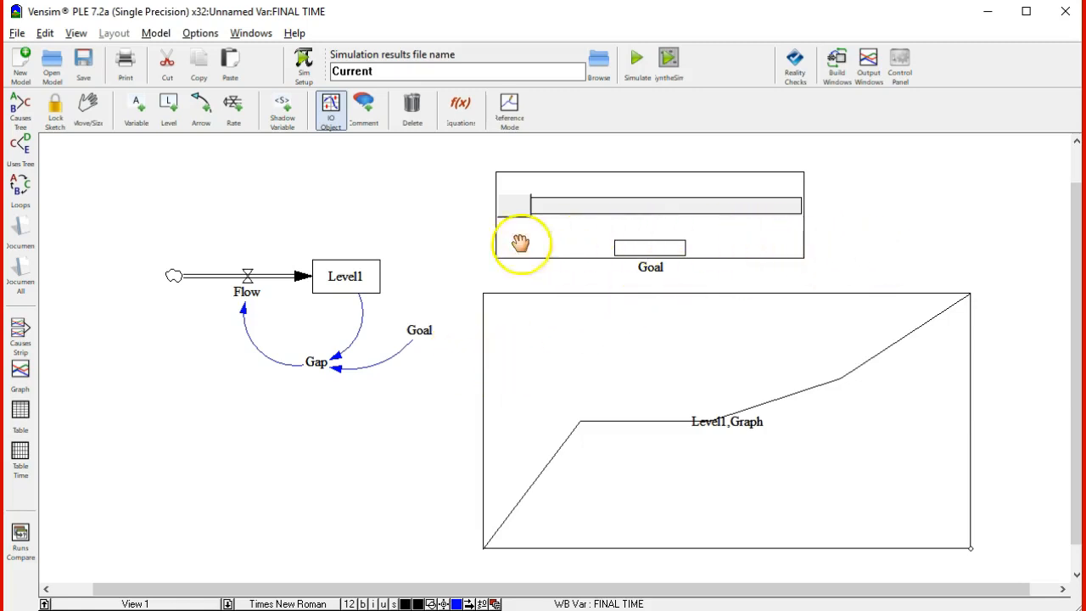
left_click(410, 219)
left_click(449, 321)
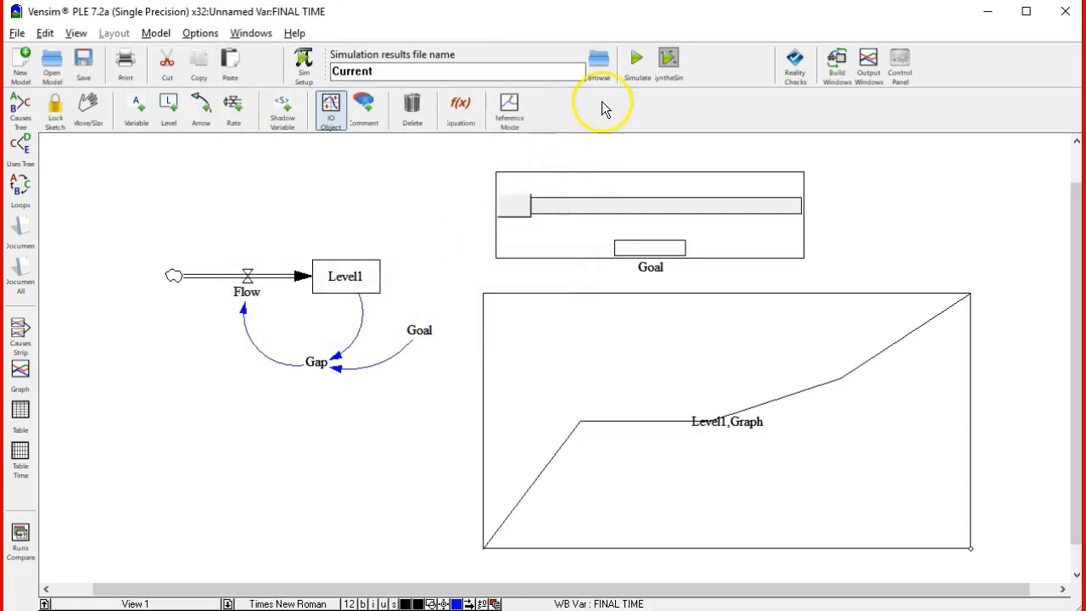
Set the initial value of Level1 to 100 in its equation, keeping Flow as the integrated rate
left_click(455, 118)
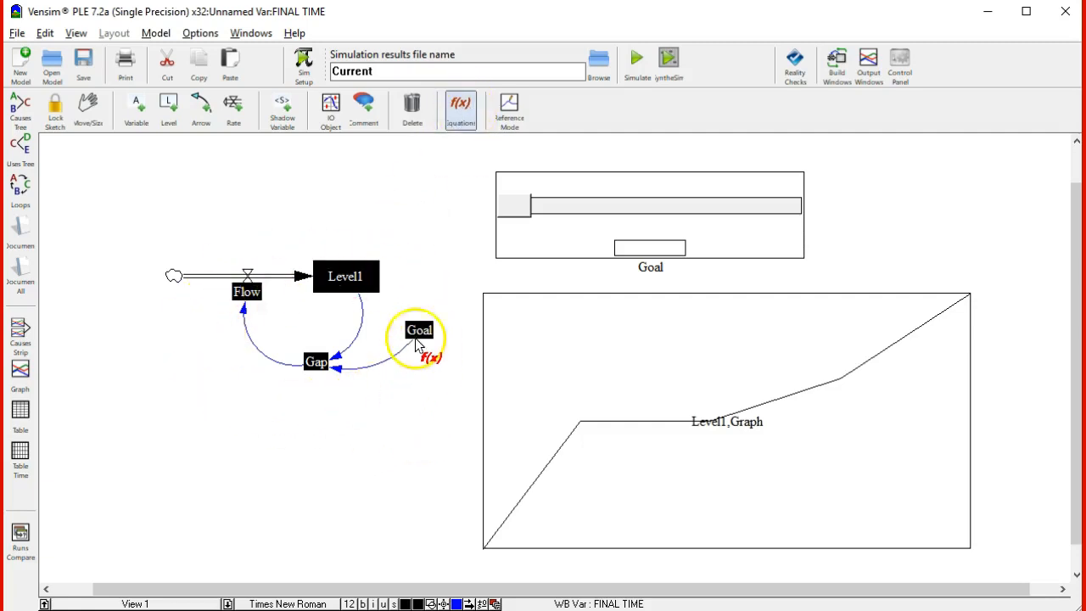
left_click(358, 283)
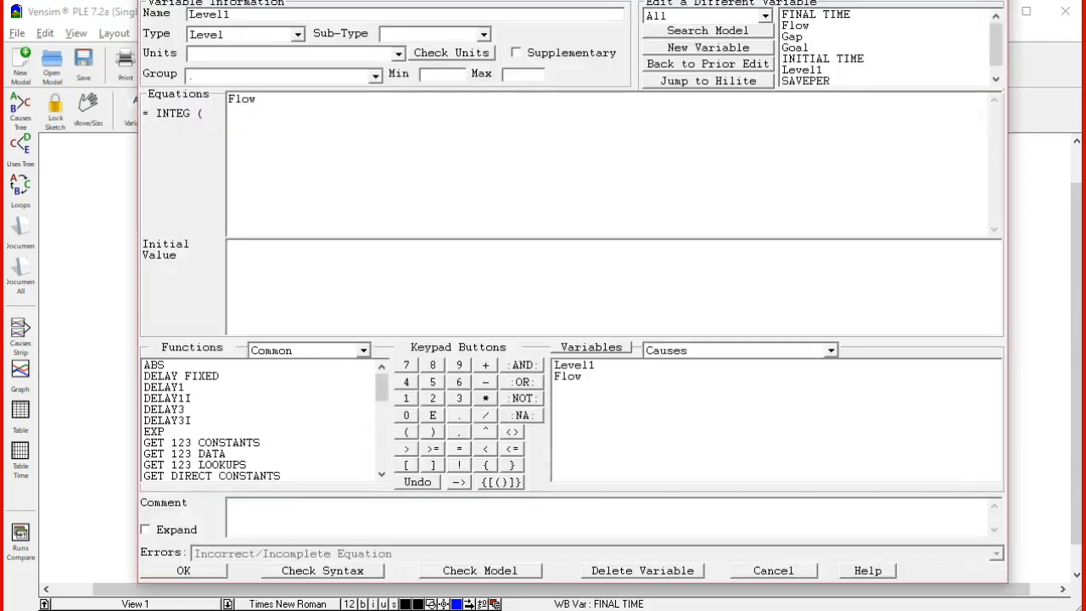
left_click_drag(546, 12, 477, 29)
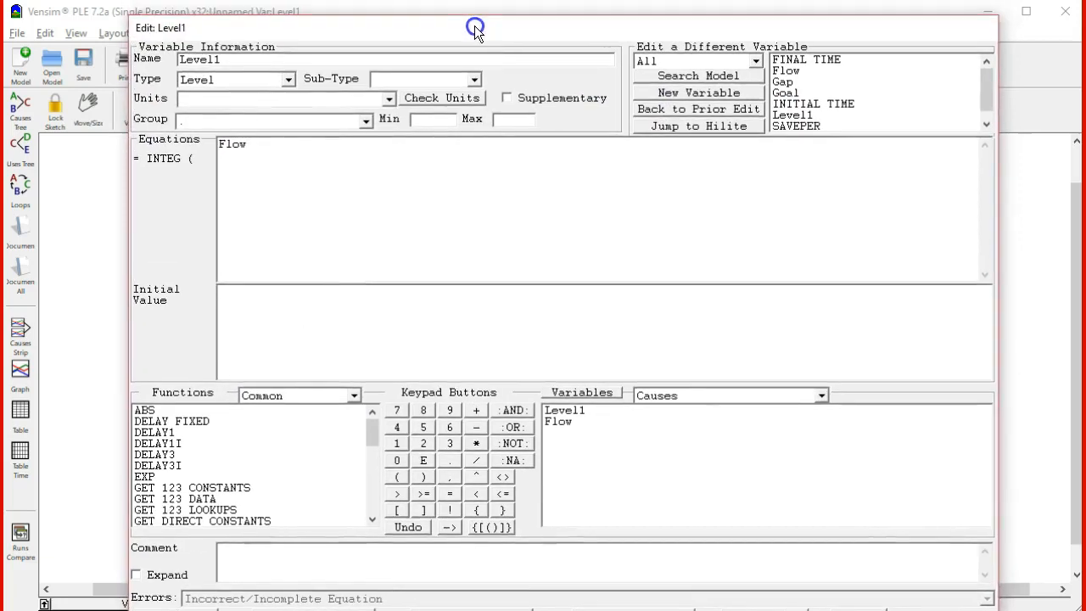
left_click(221, 319)
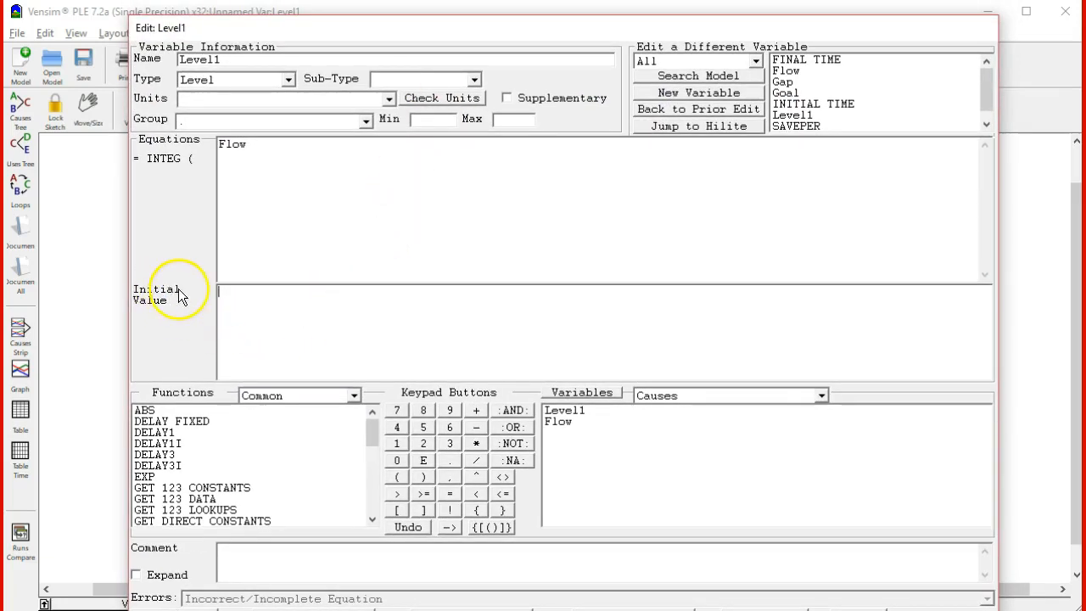
left_click(266, 303)
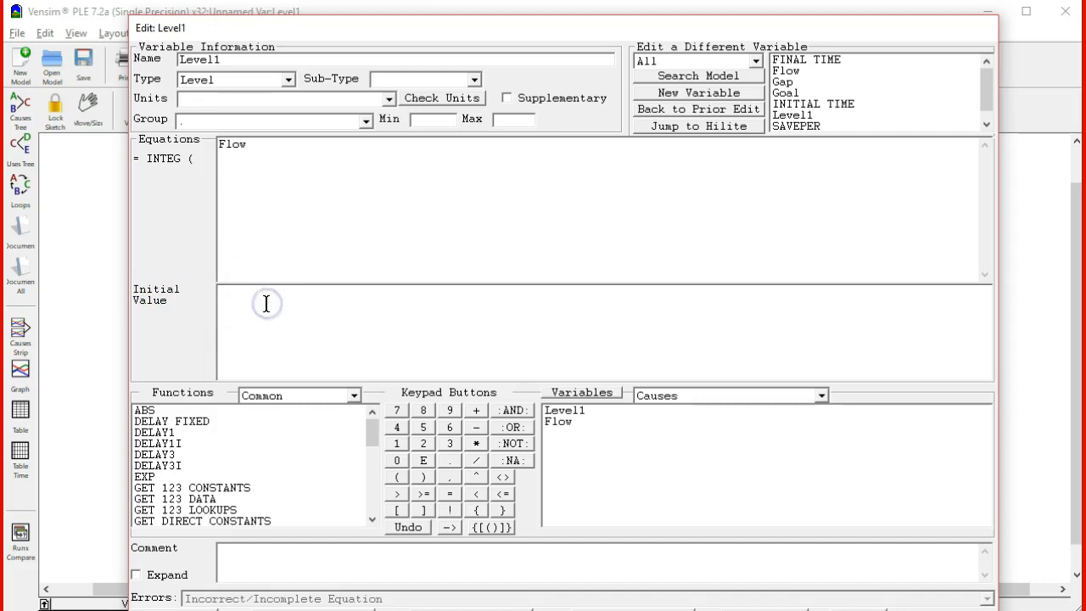
type("100")
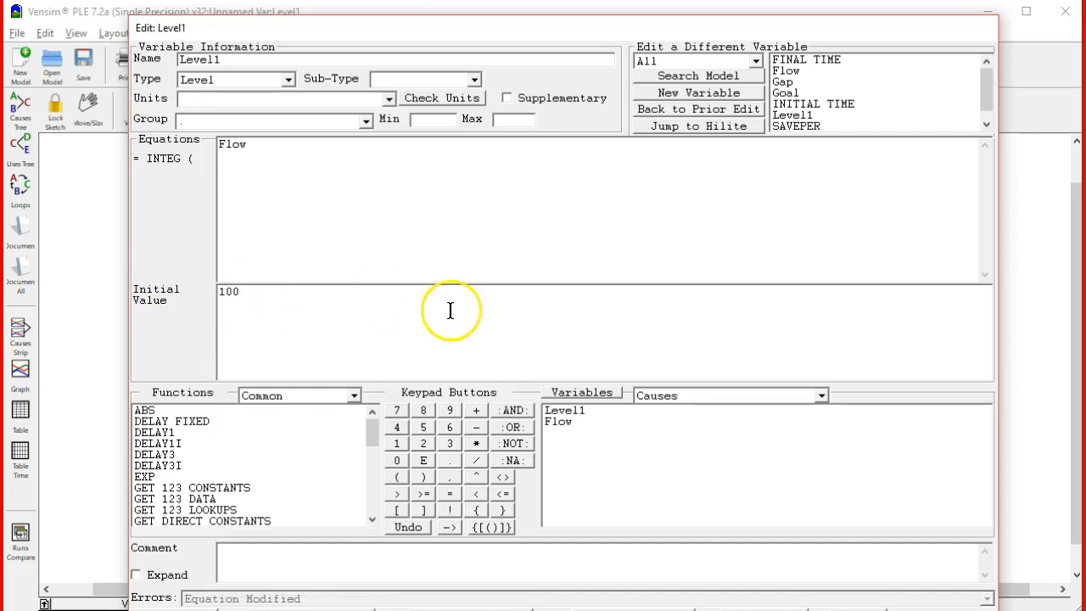
left_click_drag(518, 32, 521, 17)
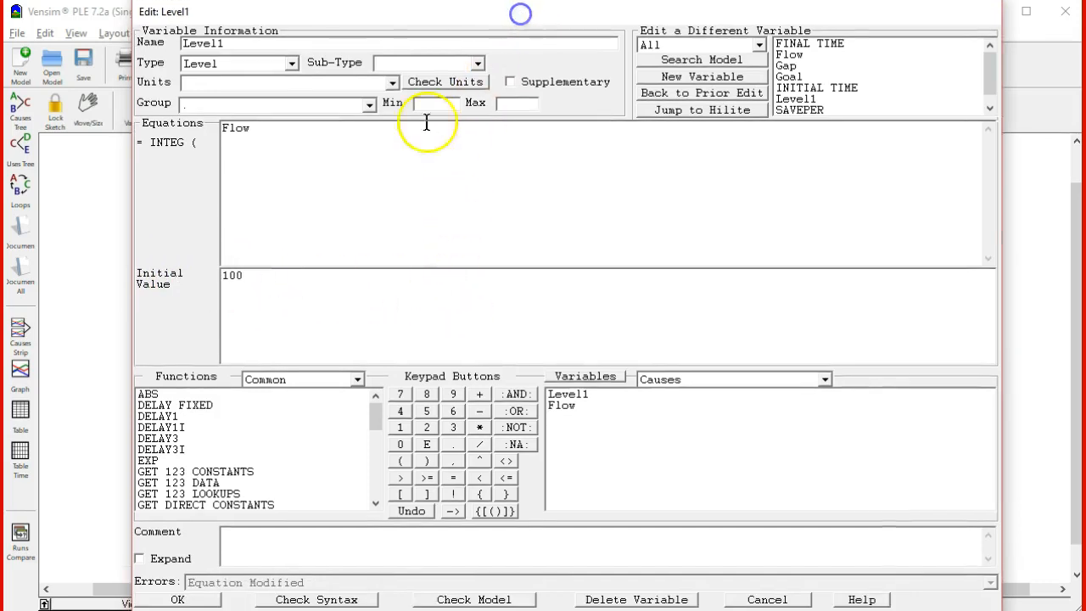
left_click(174, 600)
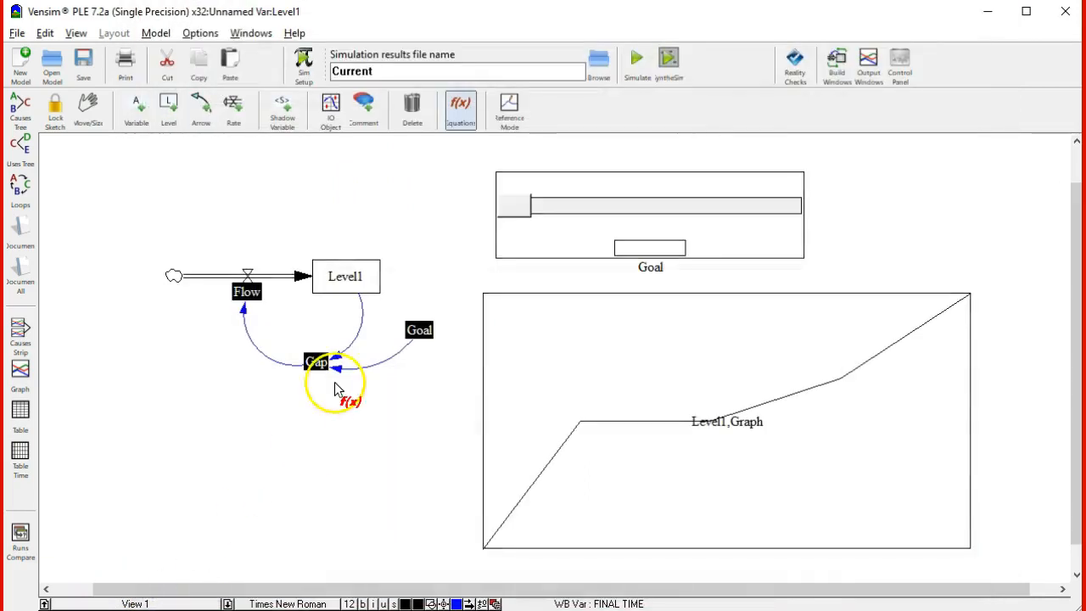
Define the constant Goal with a value of 400
left_click(419, 330)
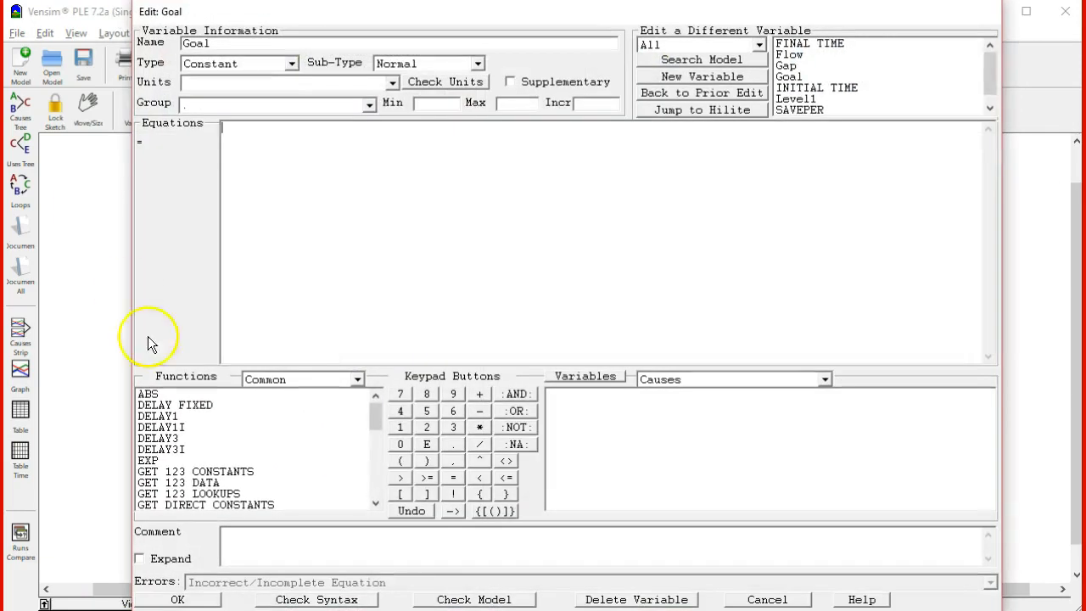
left_click(240, 540)
left_click(307, 197)
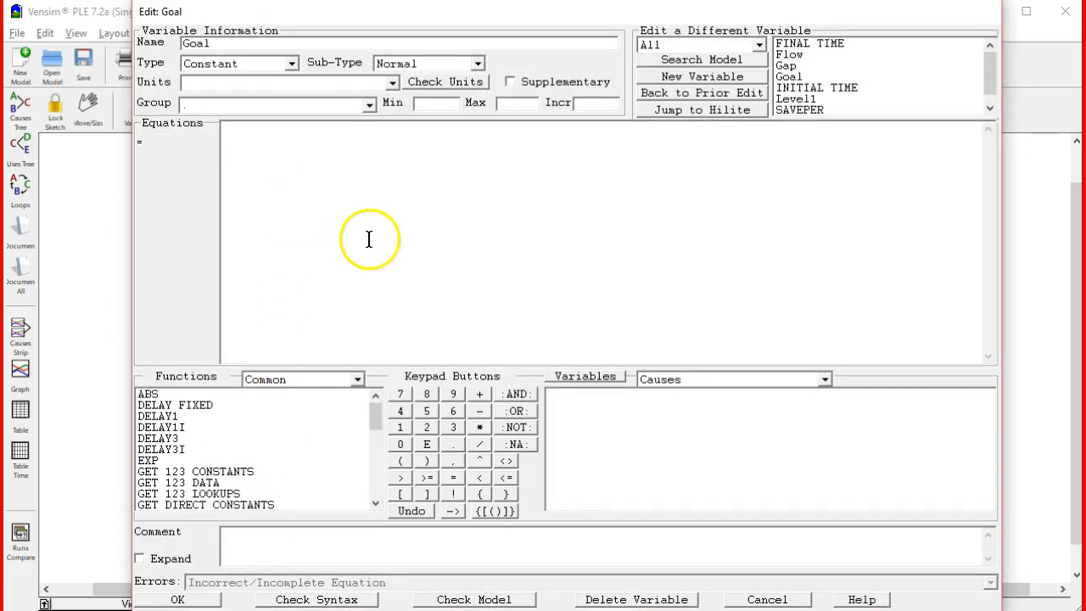
type("400")
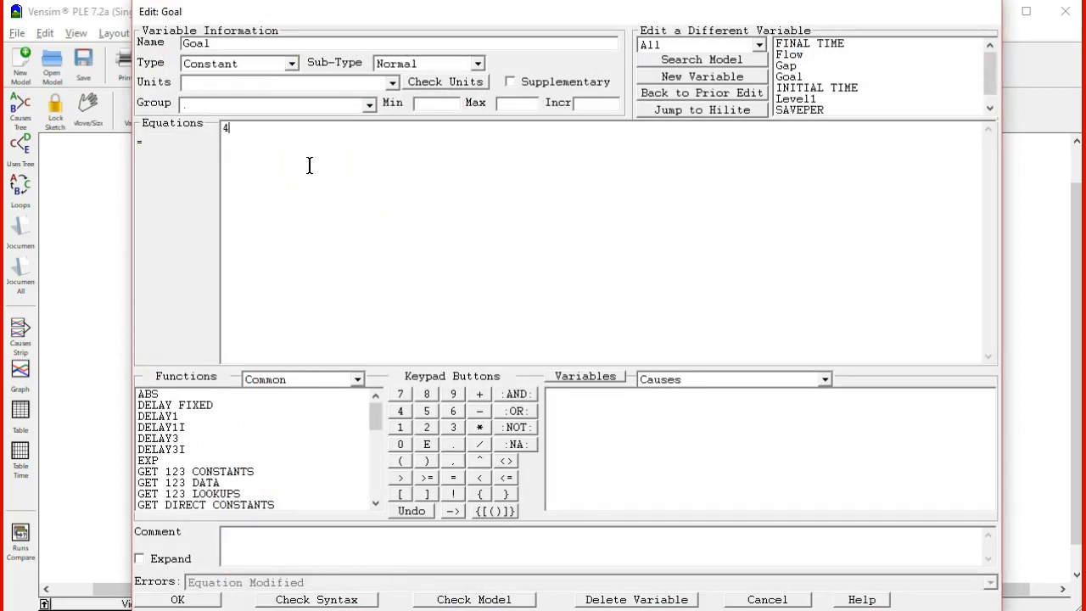
left_click(201, 601)
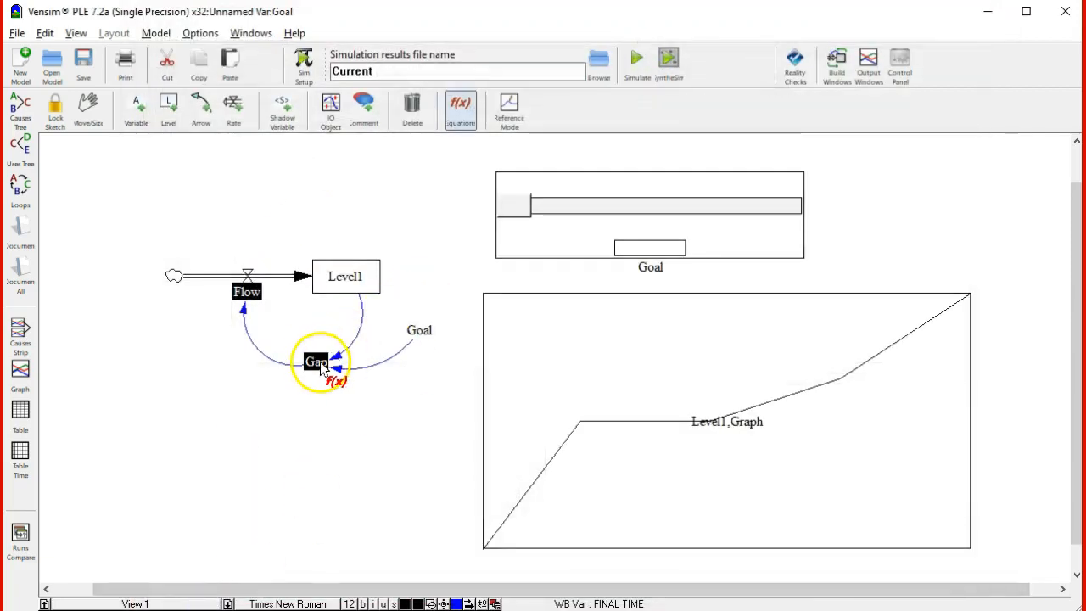
Define the equation of Gap as Goal minus Level1
left_click(317, 363)
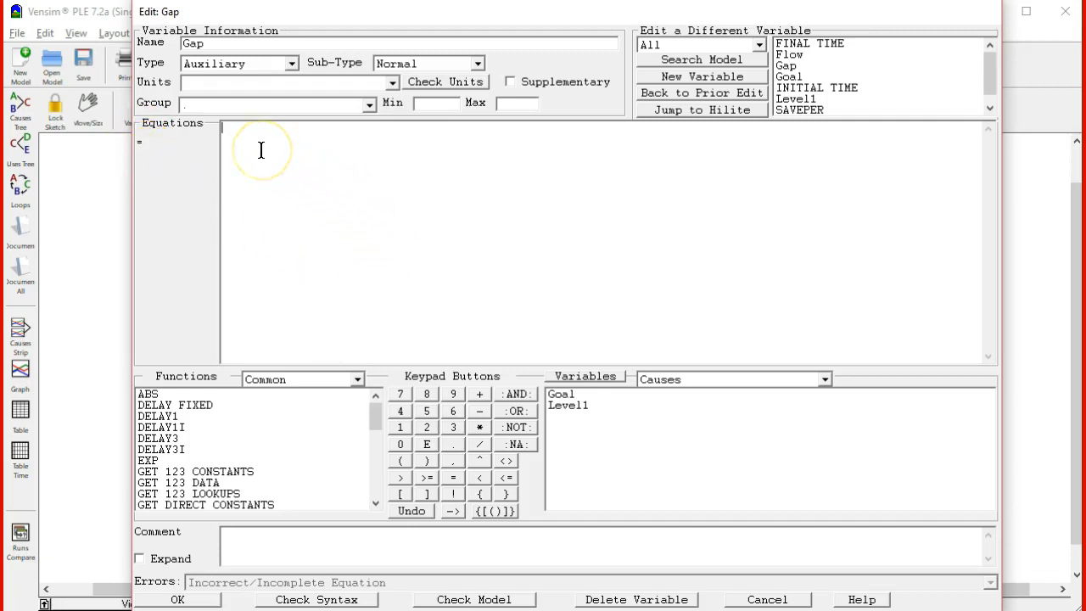
left_click(562, 395)
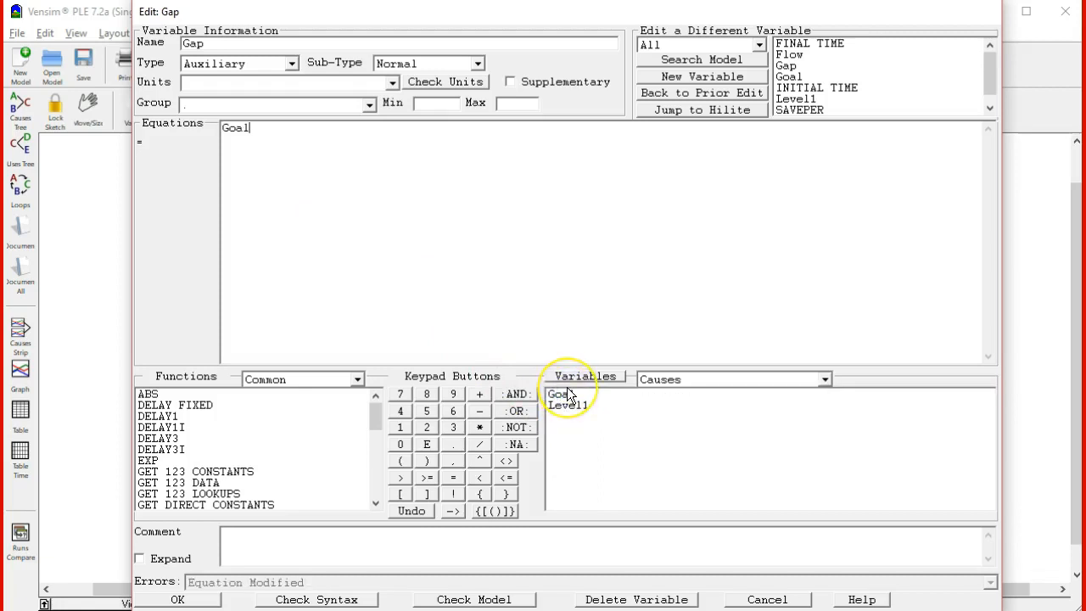
left_click(568, 408)
left_click(180, 599)
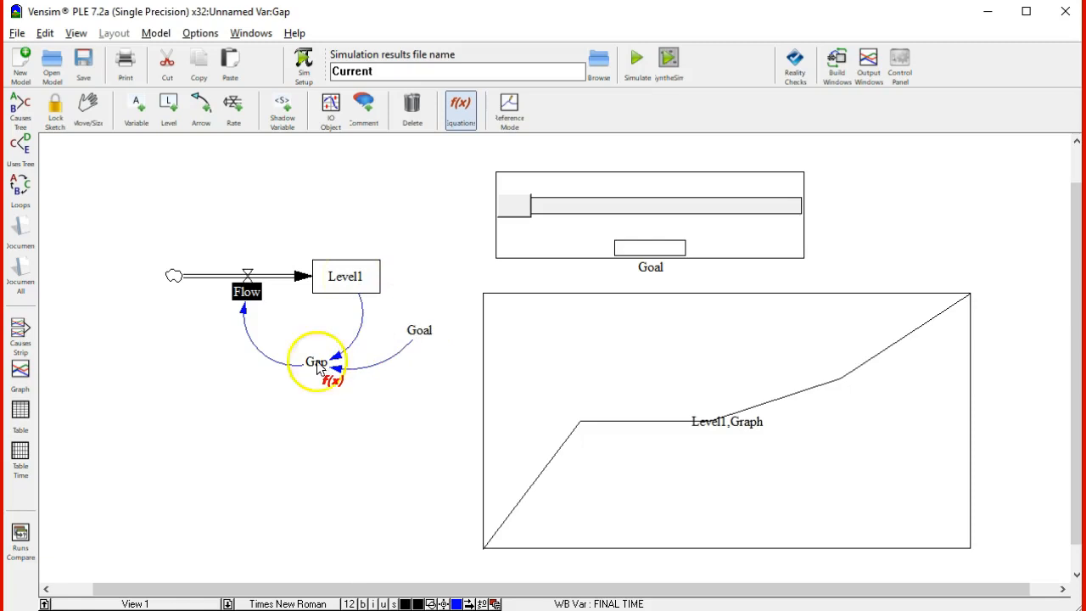
Define the equation of Flow as equal to Gap
left_click(255, 301)
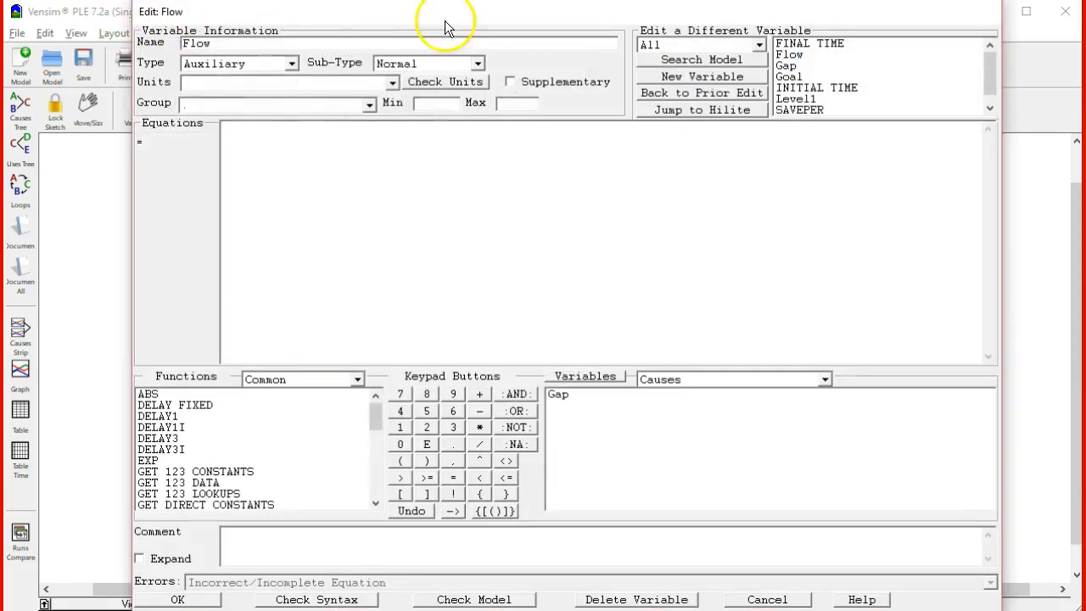
left_click(563, 396)
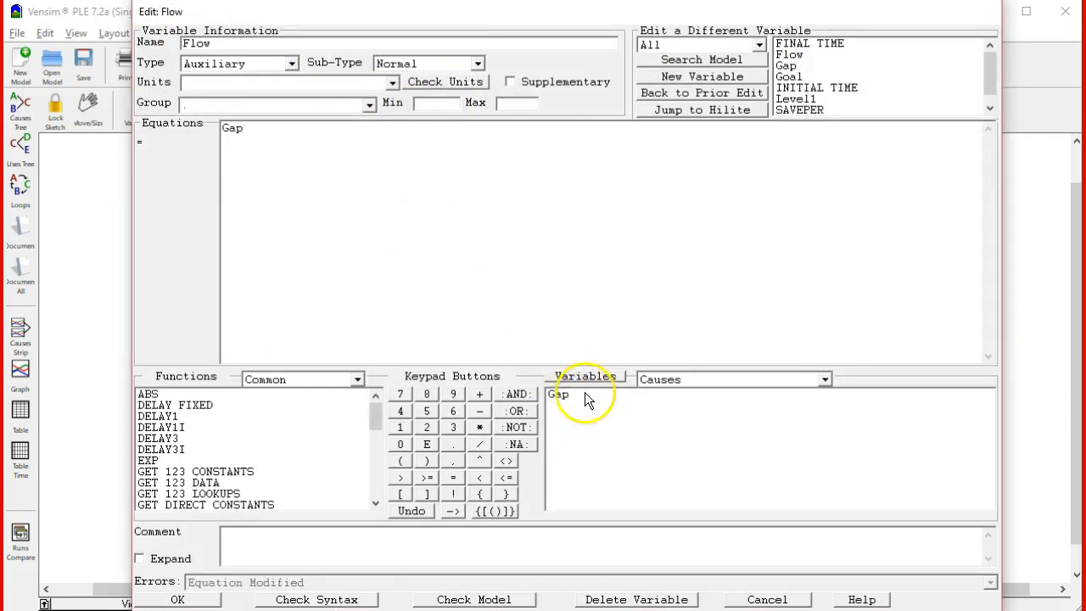
left_click(202, 605)
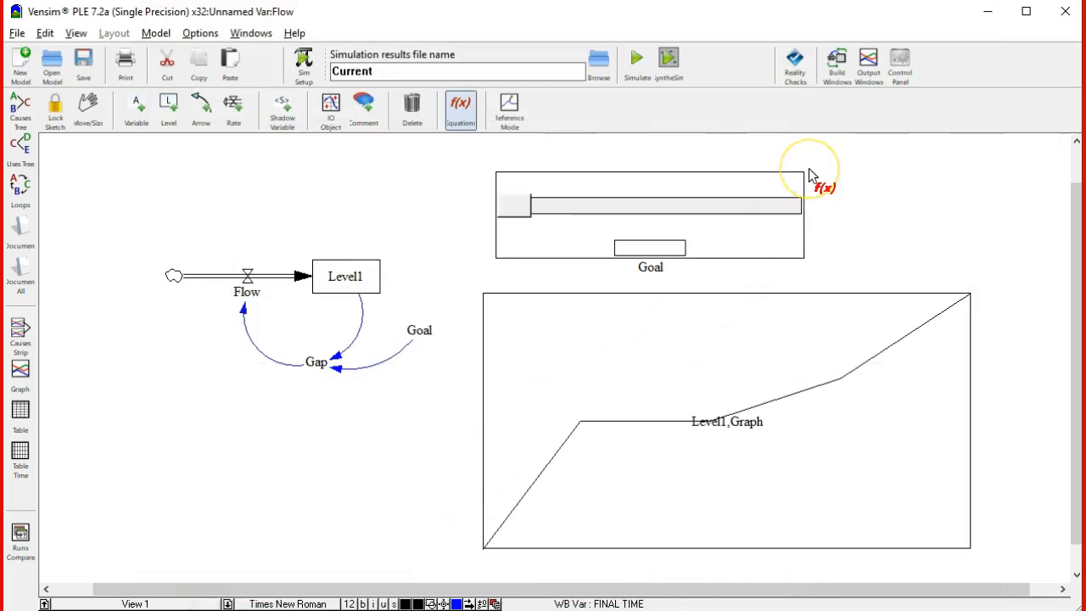
Run the simulation with the results name Current to plot Level1 in the output graph
left_click(637, 75)
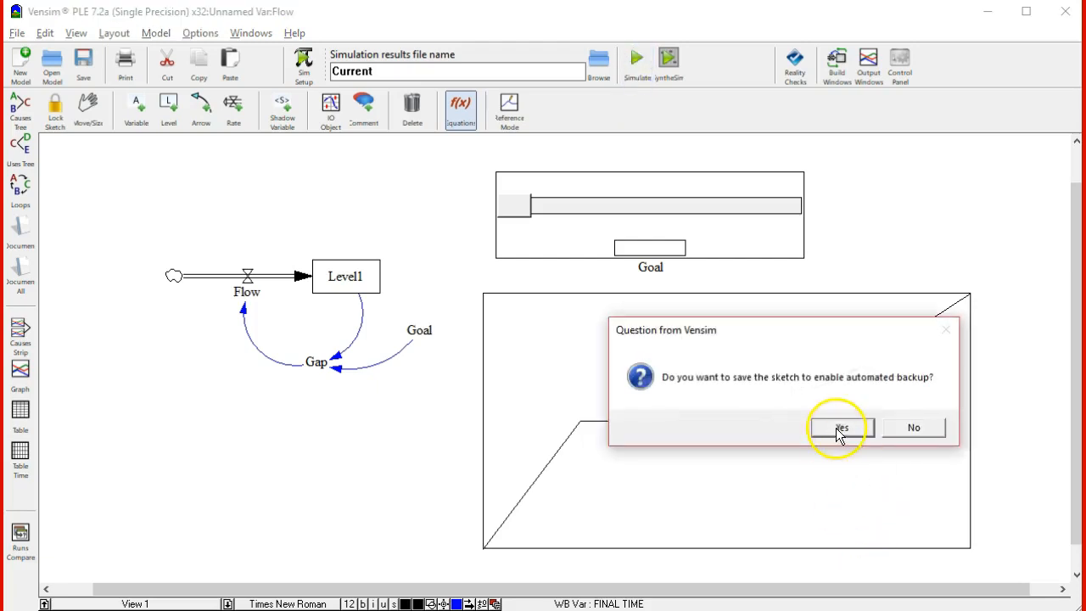
left_click(840, 429)
left_click(768, 428)
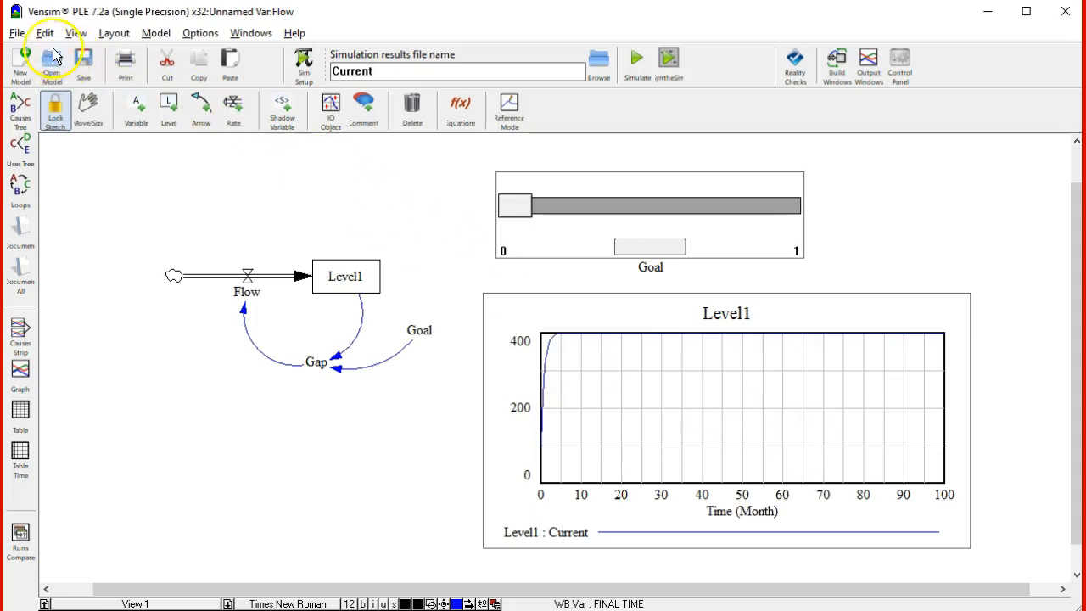
Set the model's final time to 20 in the time bounds, keeping the other time settings
left_click(158, 35)
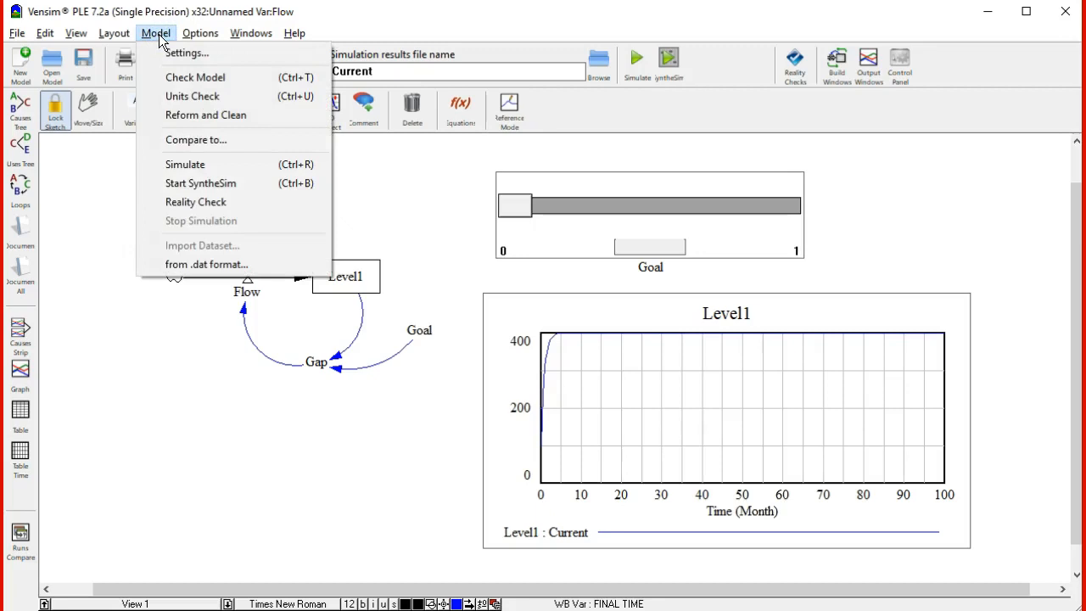
left_click(178, 53)
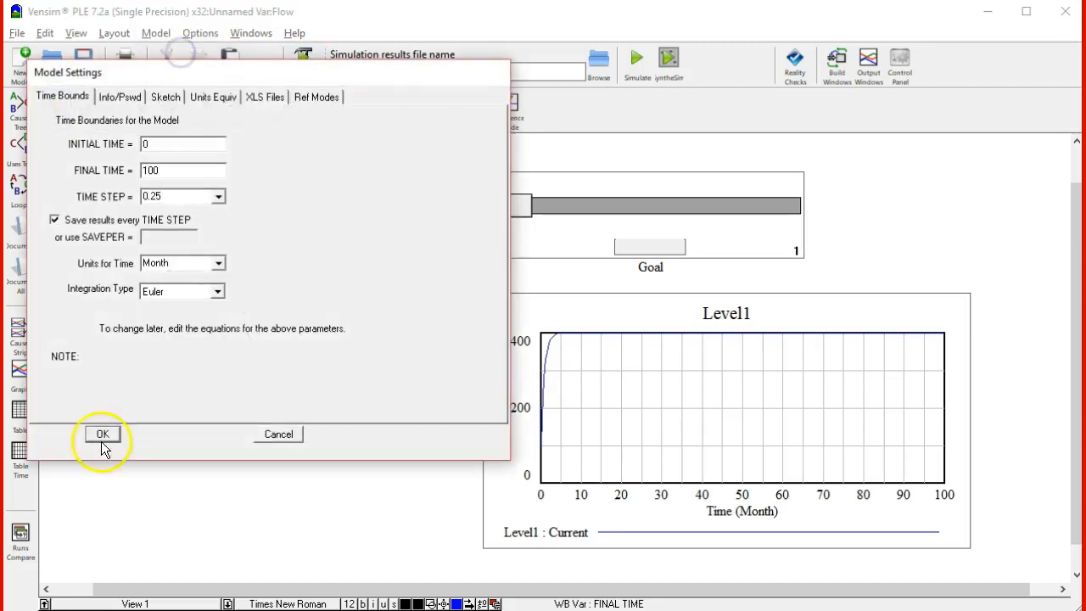
left_click_drag(185, 172, 141, 173)
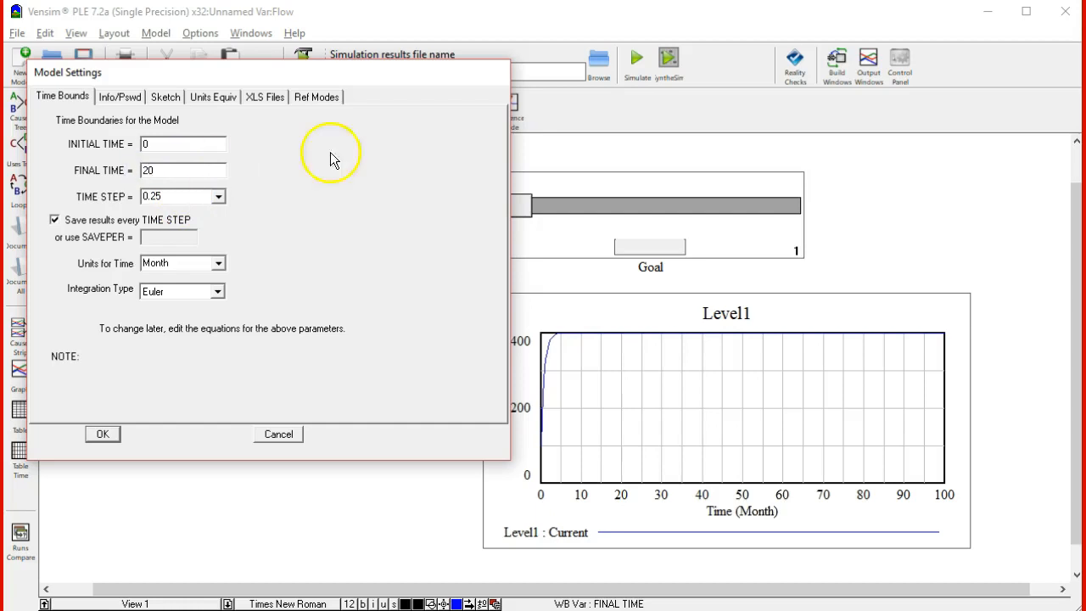
type("20")
left_click(103, 435)
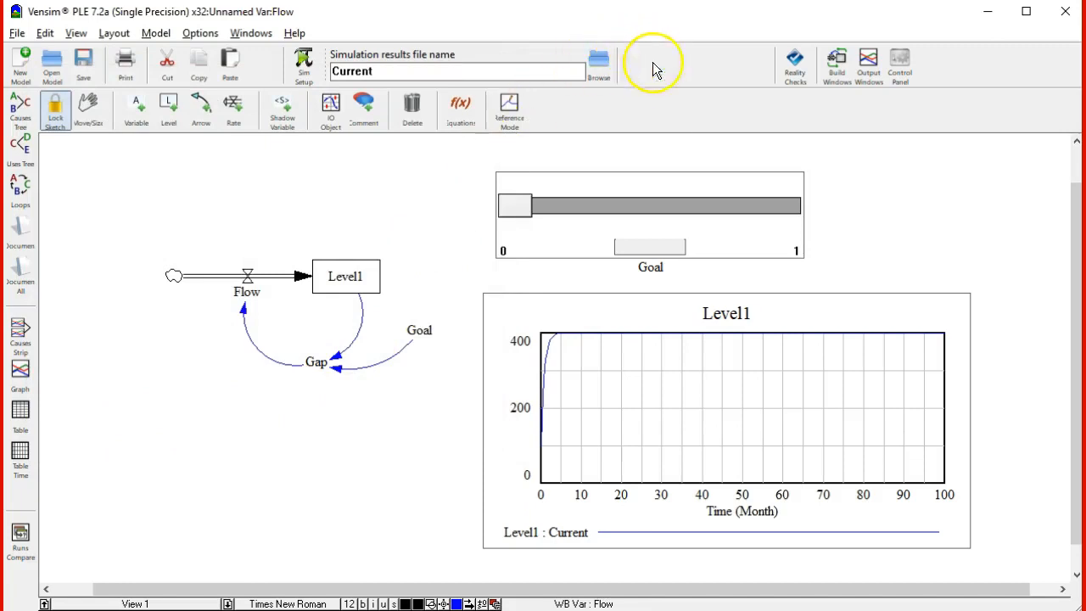
Rerun the simulation under the results name Current with the updated time bounds, overwriting the existing dataset
left_click(643, 73)
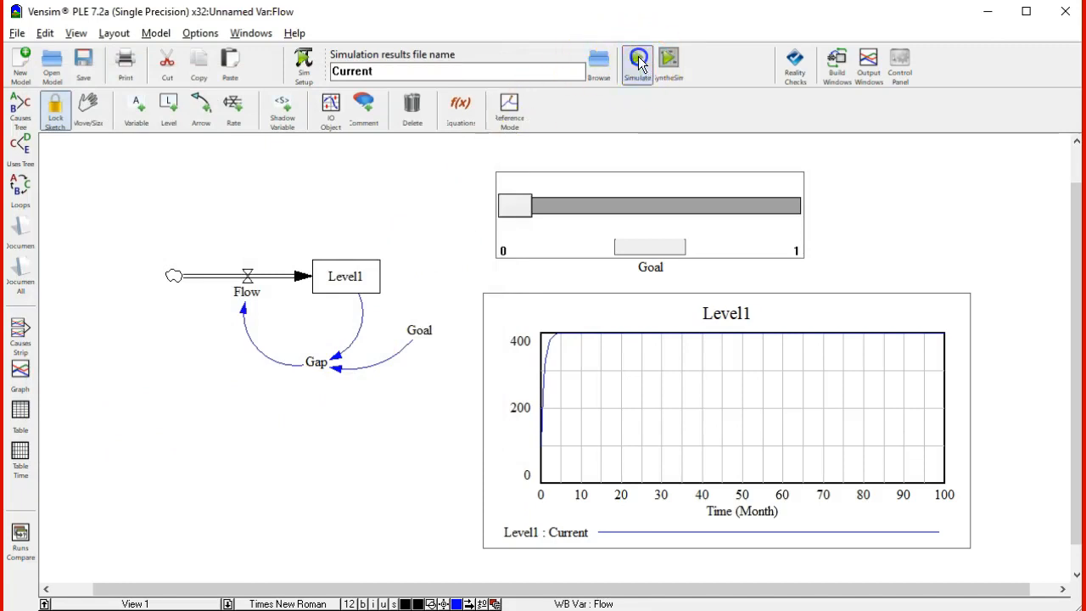
left_click(844, 427)
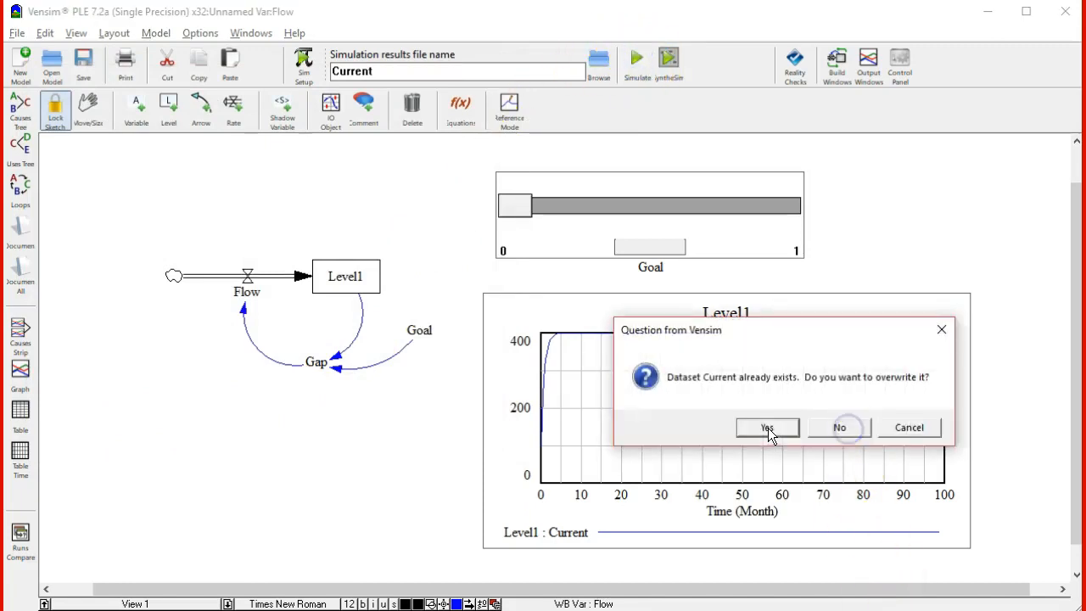
left_click(768, 428)
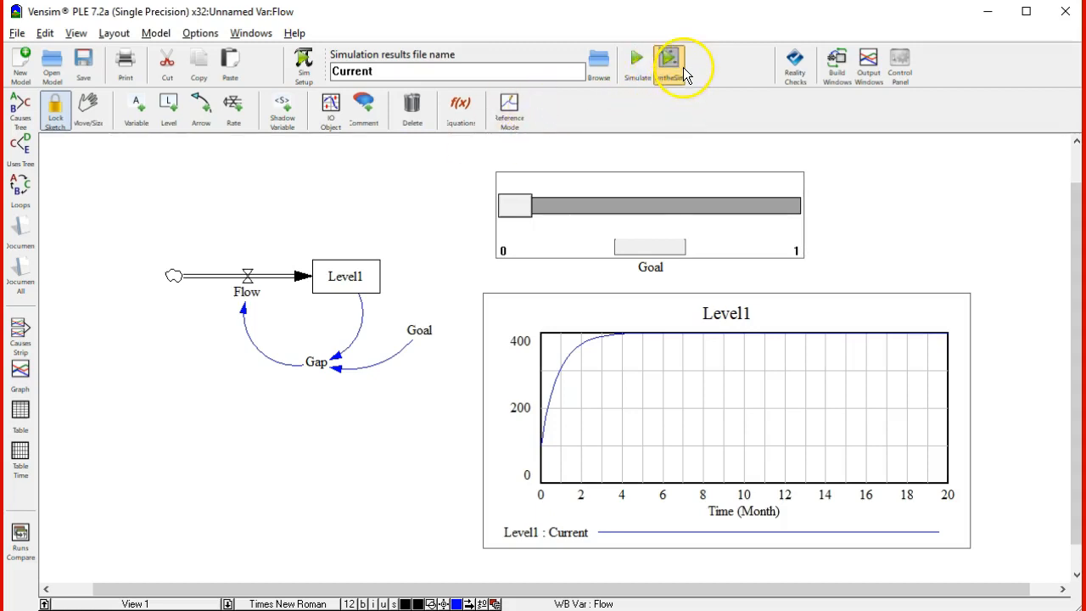
Start a live SyntheSim simulation under the results name Current, overwriting the existing dataset
left_click(637, 66)
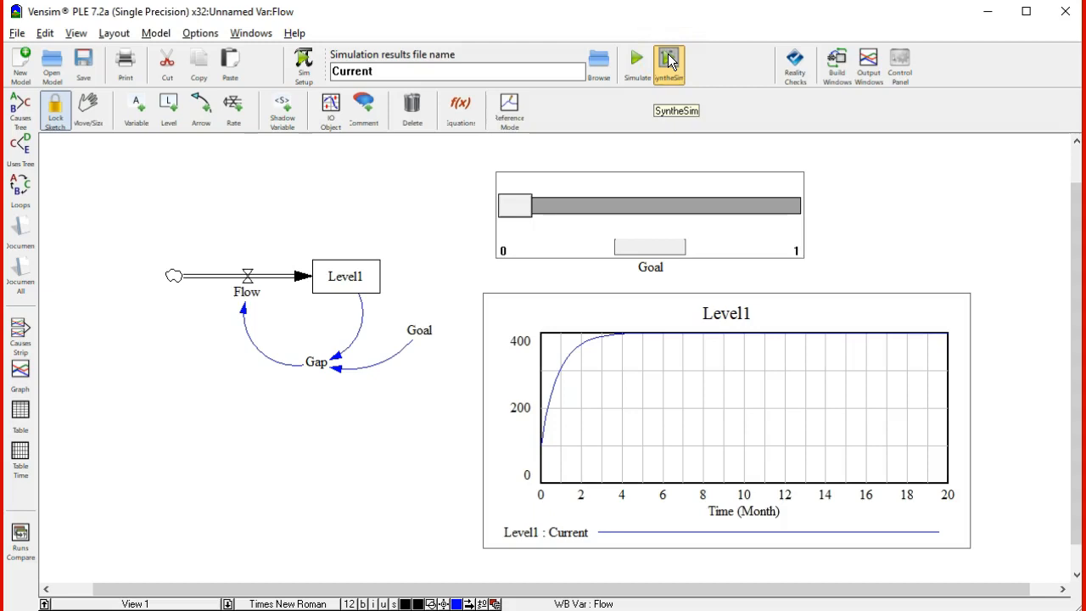
left_click(668, 59)
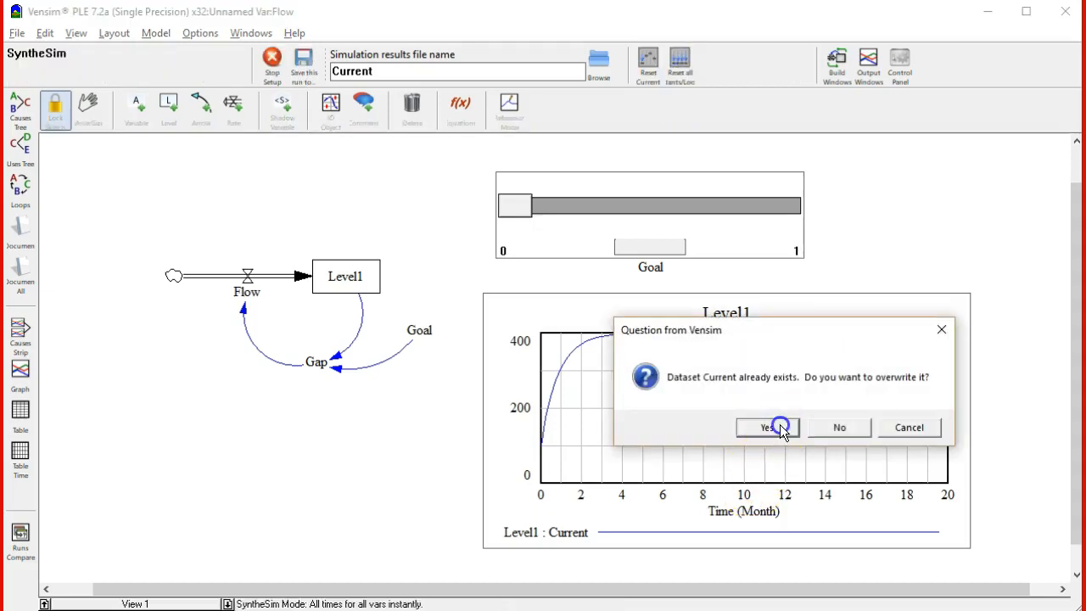
left_click(769, 426)
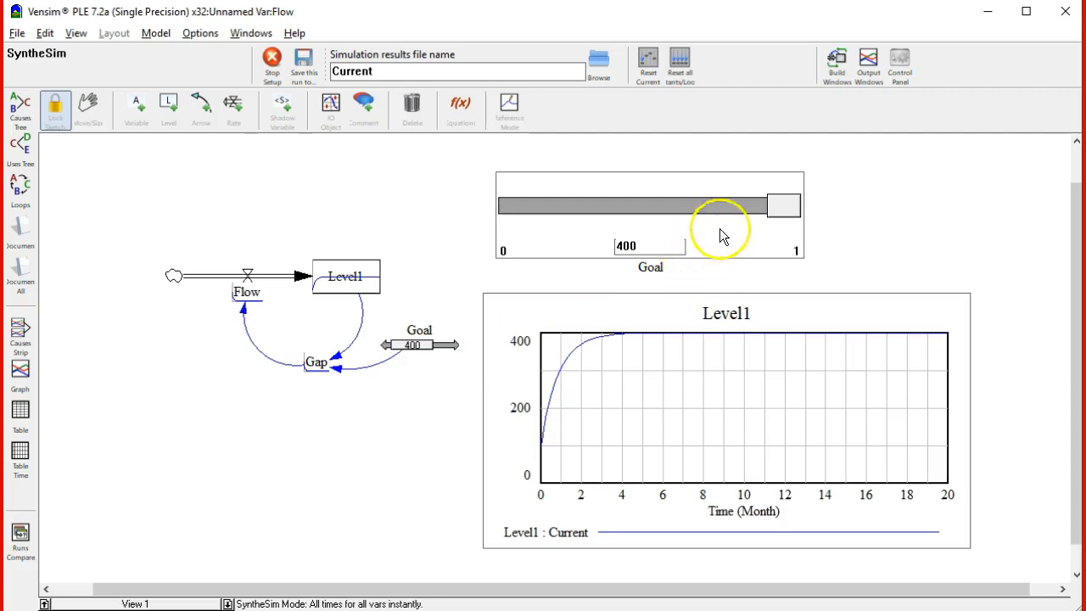
Try out the Goal sliders in the live simulation, bring Goal to 950, and stop SyntheSim
left_click_drag(771, 209, 799, 215)
left_click(654, 247)
mouse_move(433, 344)
left_mouse_down()
mouse_move(387, 345)
mouse_move(420, 346)
left_mouse_up()
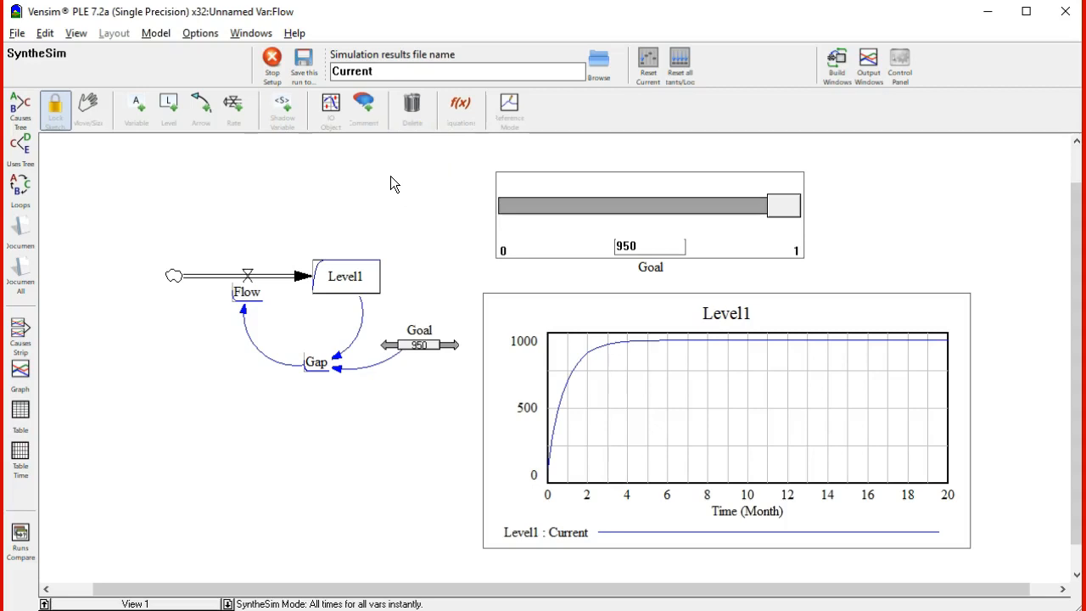
left_click(276, 66)
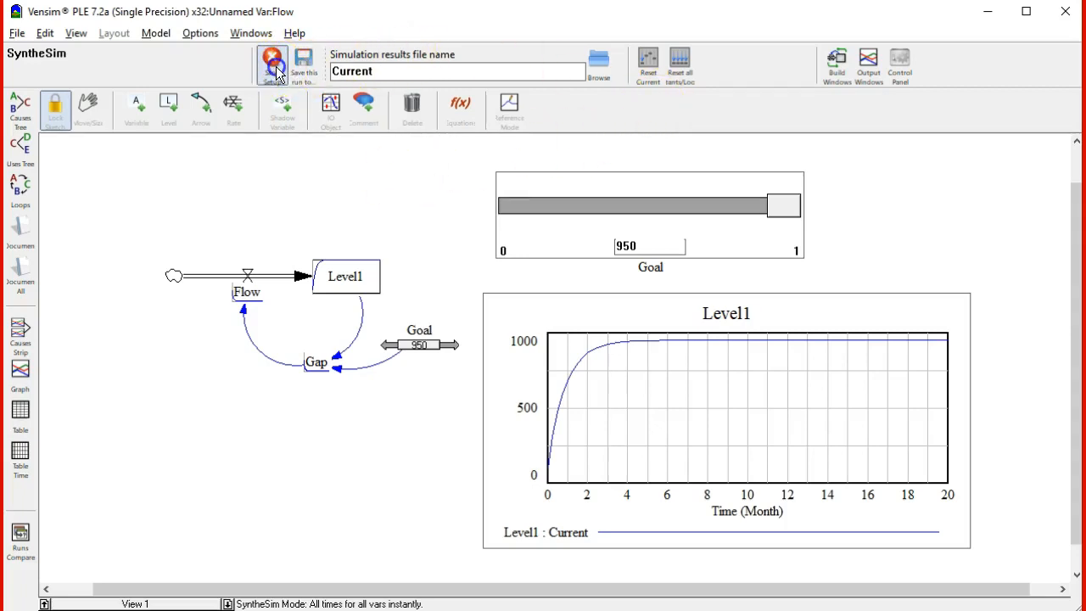